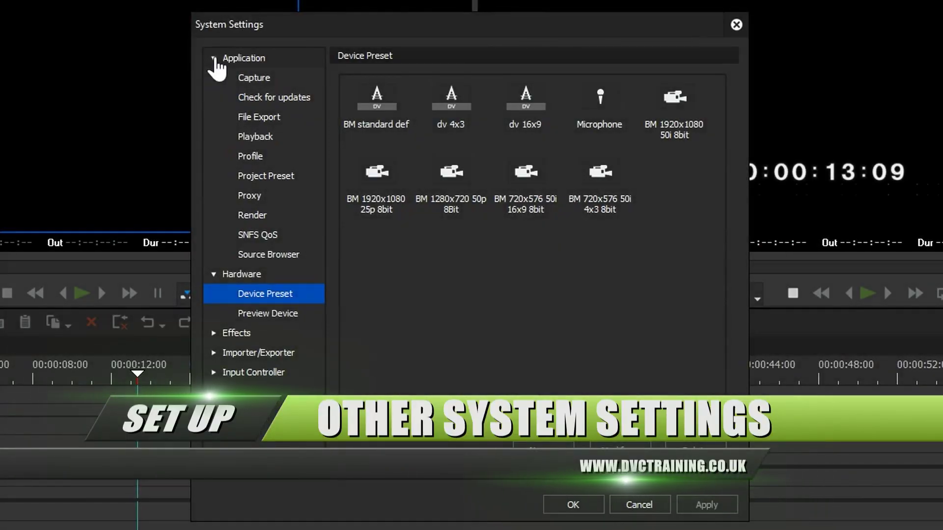
Set the playback buffer size to 4GB in the application's Playback settings.
{"action": "left_click", "coordinate": [213, 334]}
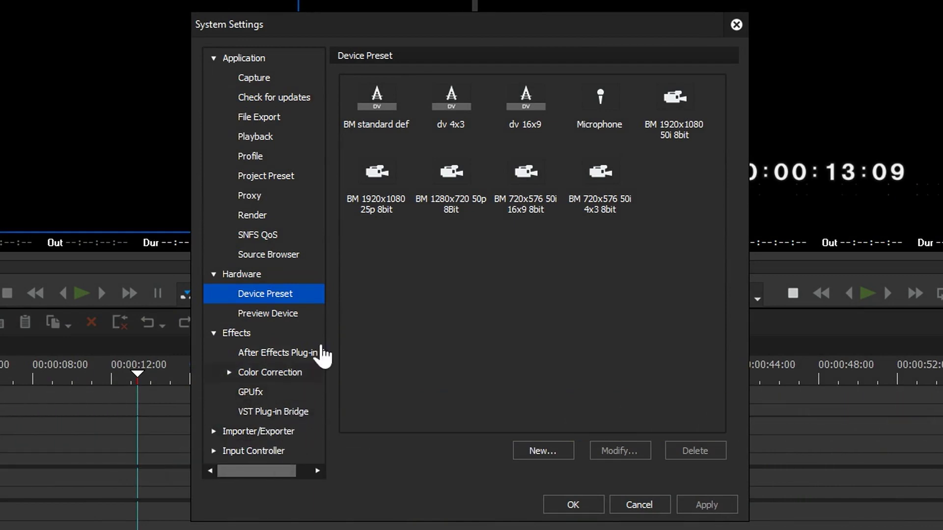
{"action": "left_click", "coordinate": [250, 140]}
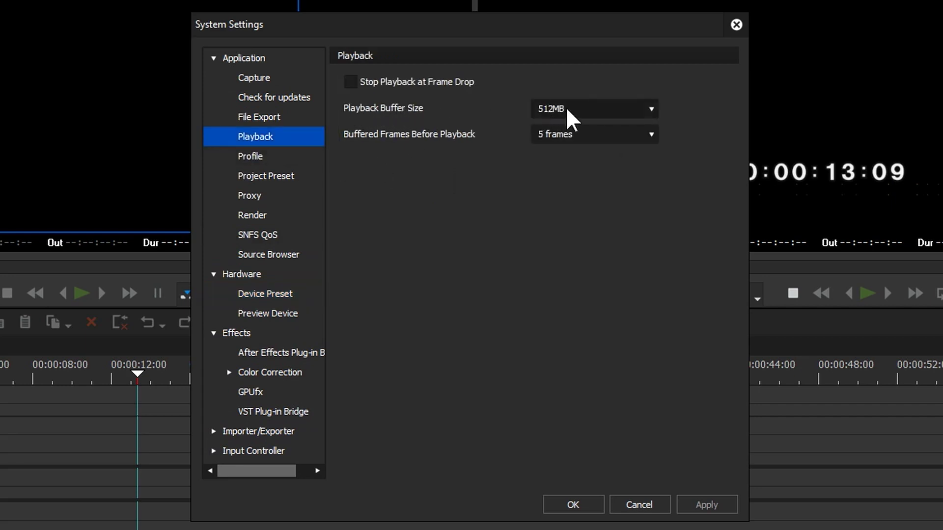
{"action": "left_click", "coordinate": [651, 108]}
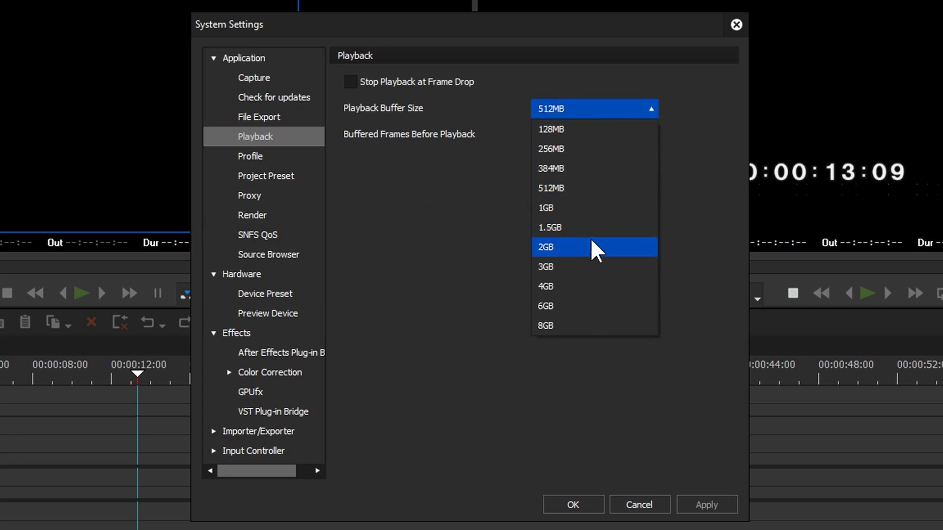
{"action": "left_click", "coordinate": [564, 247]}
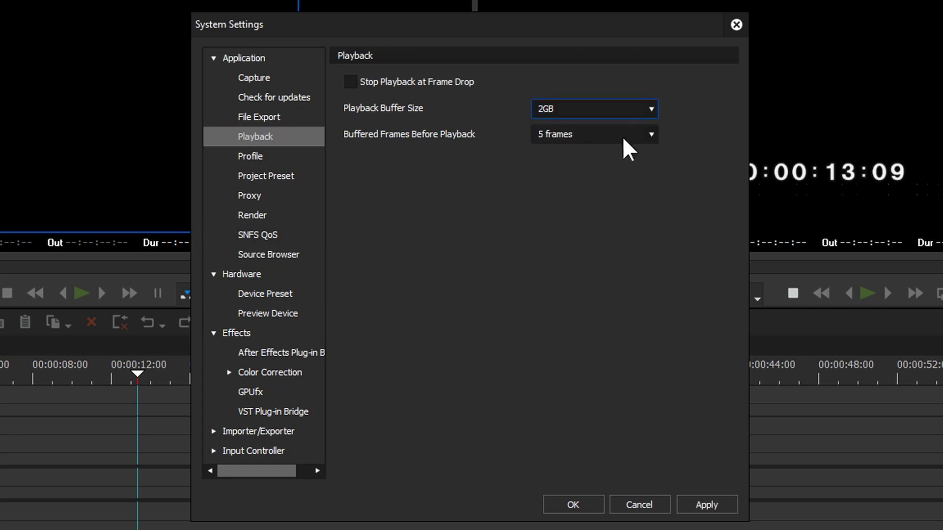
{"action": "left_click", "coordinate": [651, 109]}
{"action": "left_click", "coordinate": [560, 286]}
{"action": "left_click", "coordinate": [585, 108]}
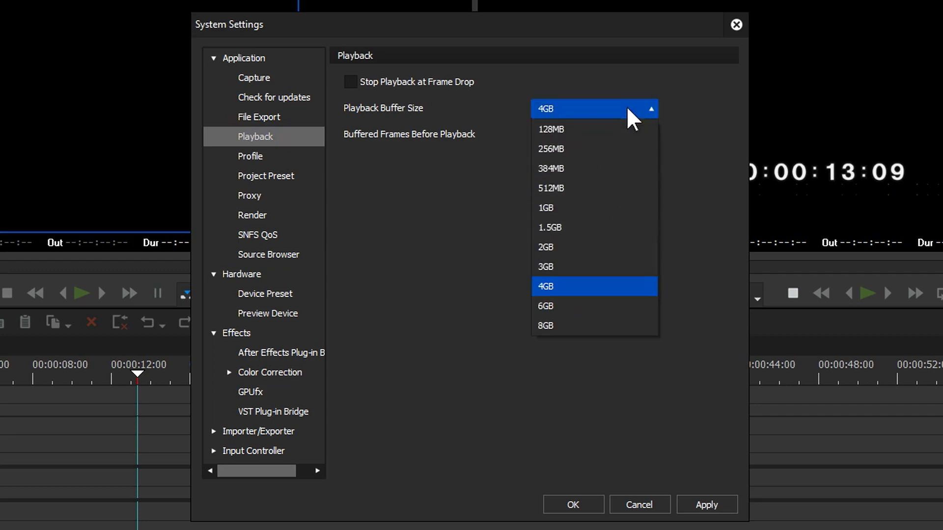
{"action": "left_click", "coordinate": [565, 289]}
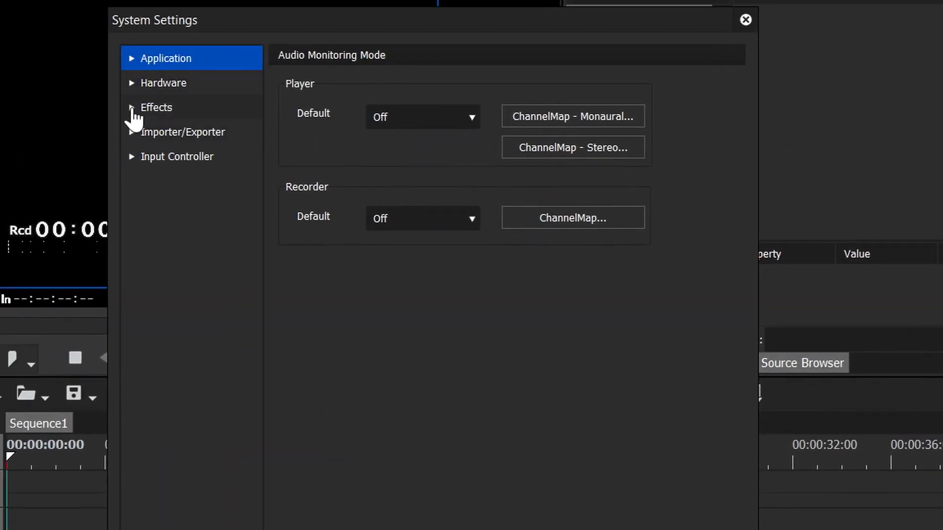
Enable the NVIDIA GeForce GTX 1060 6GB as the GPU for Primary Color Correction in the effects settings.
{"action": "left_click", "coordinate": [132, 108]}
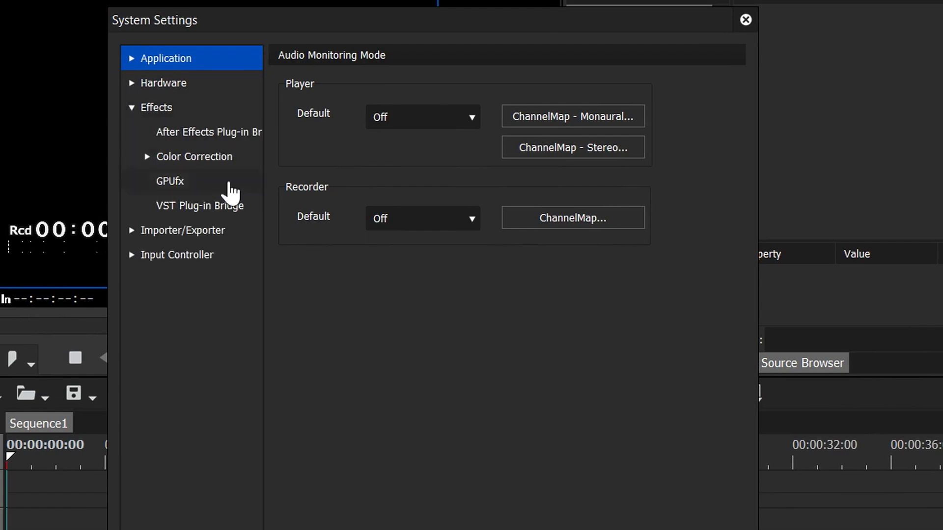
{"action": "left_click", "coordinate": [145, 157]}
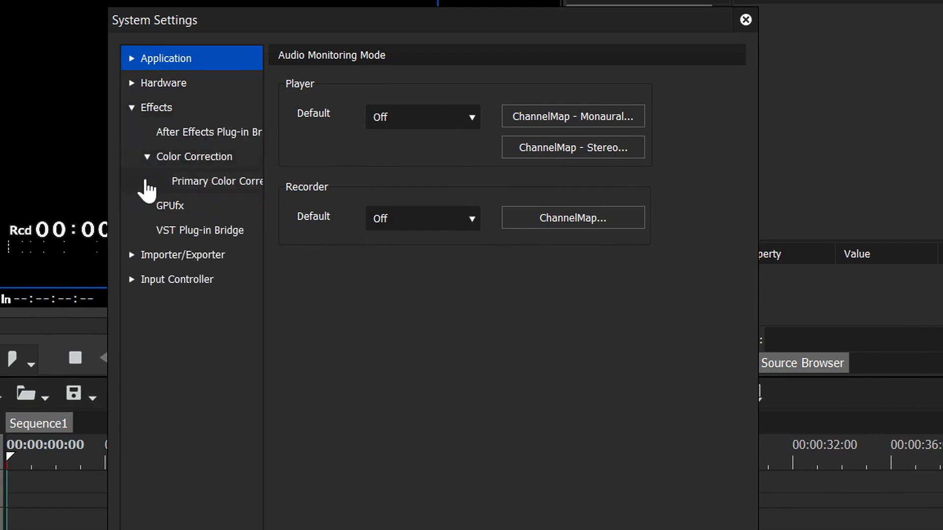
{"action": "left_click", "coordinate": [212, 183]}
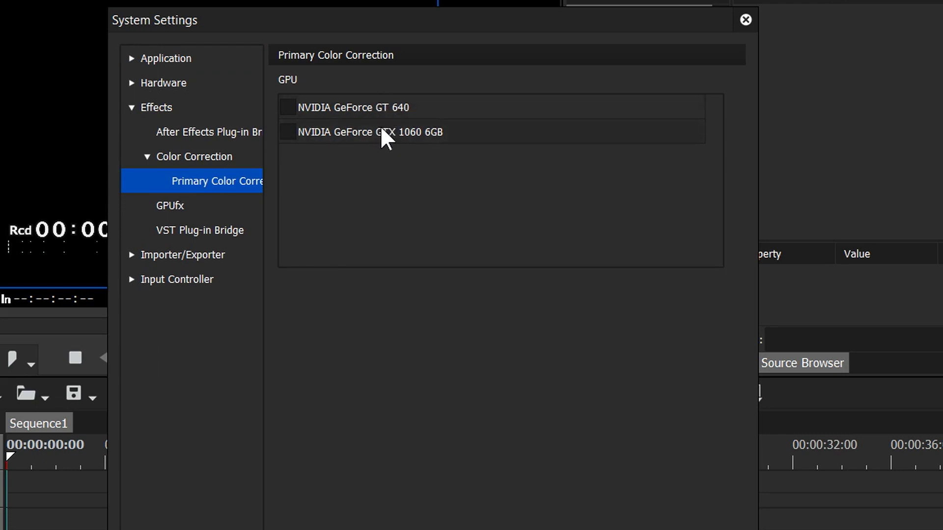
{"action": "left_click", "coordinate": [287, 132]}
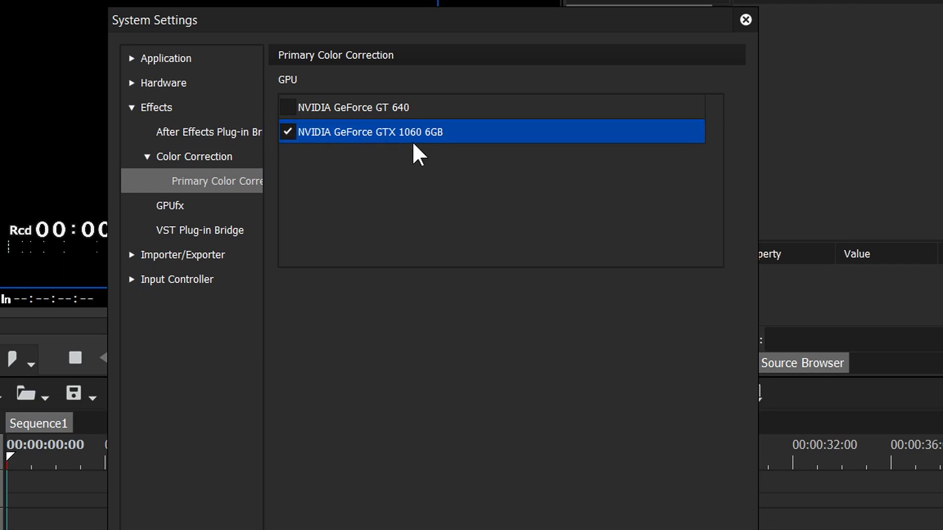
Review the Importer/Exporter categories in the system settings and close the dialog.
{"action": "left_click", "coordinate": [138, 111]}
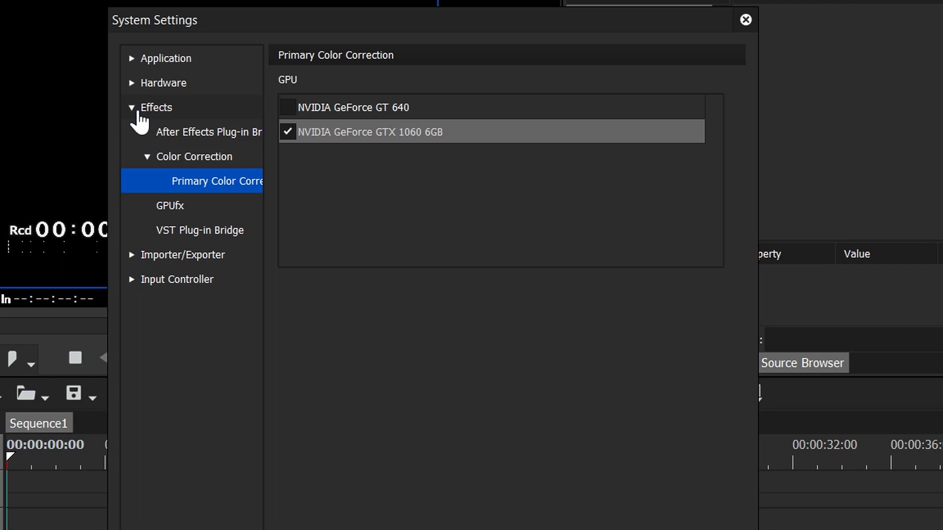
{"action": "left_click", "coordinate": [201, 263]}
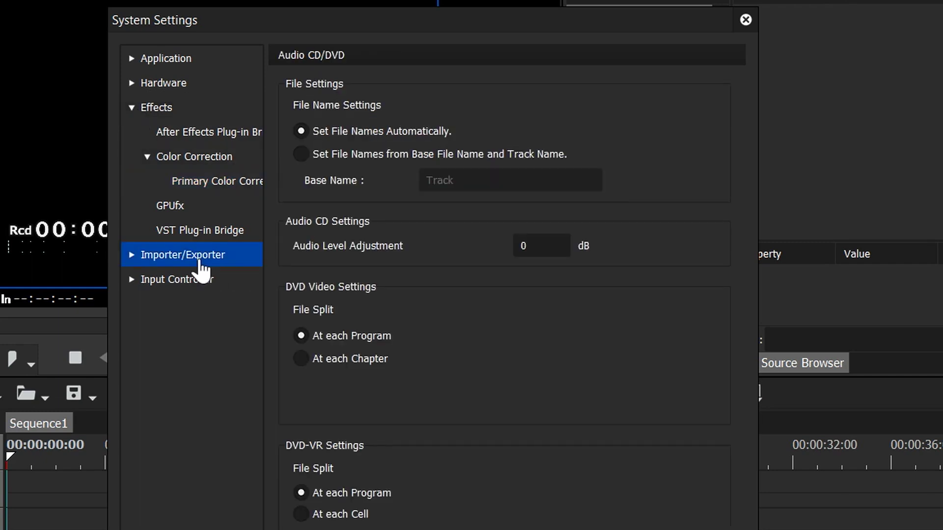
{"action": "left_click", "coordinate": [131, 259]}
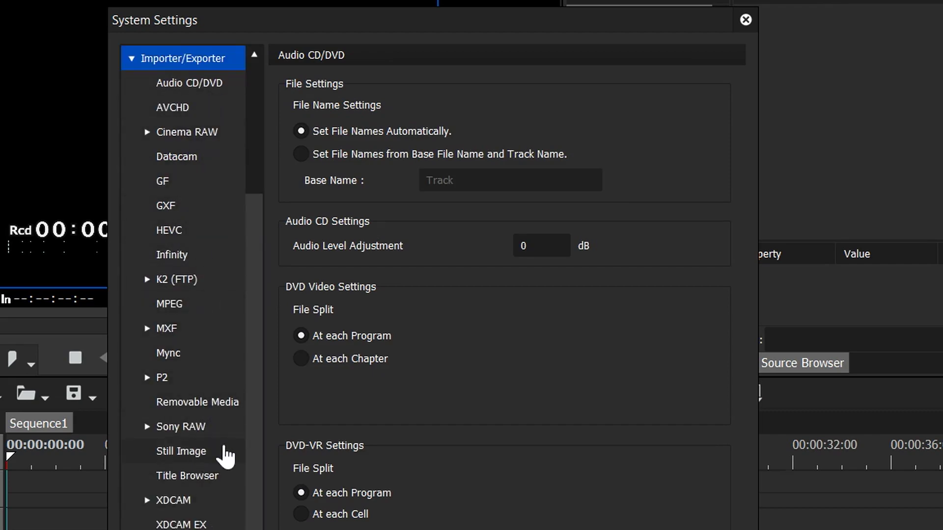
{"action": "left_click_drag", "start_coordinate": [252, 423], "coordinate": [235, 236]}
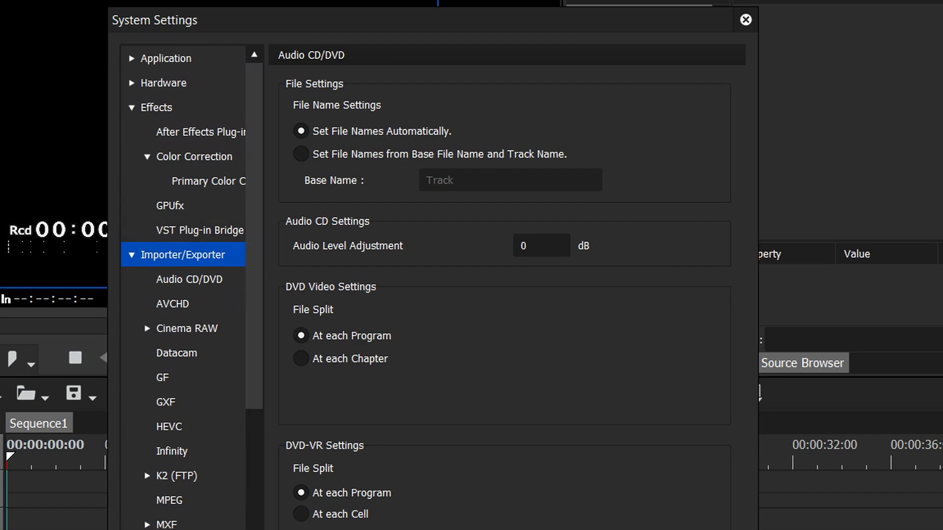
{"action": "key", "text": "Return"}
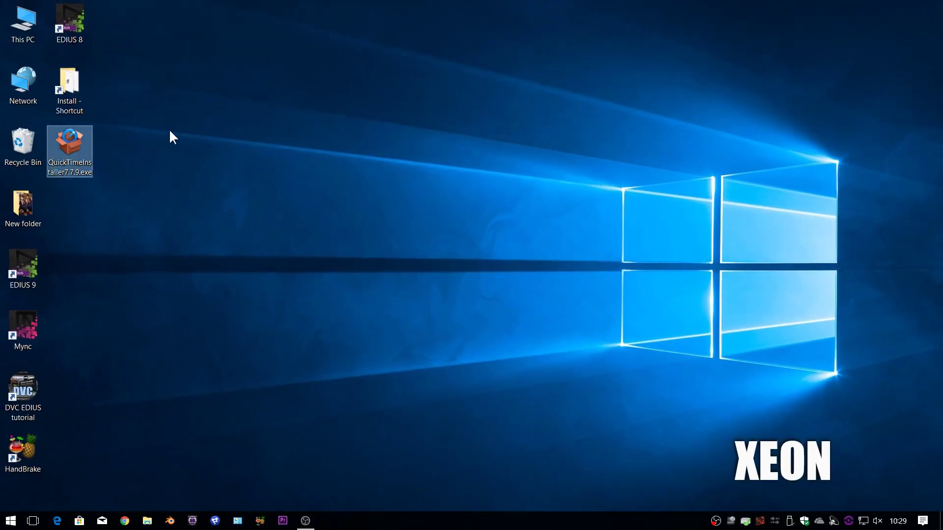
Run QuickTimeInstaller7.7.9.exe from the desktop and choose the Custom setup type.
{"action": "double_click", "coordinate": [69, 147]}
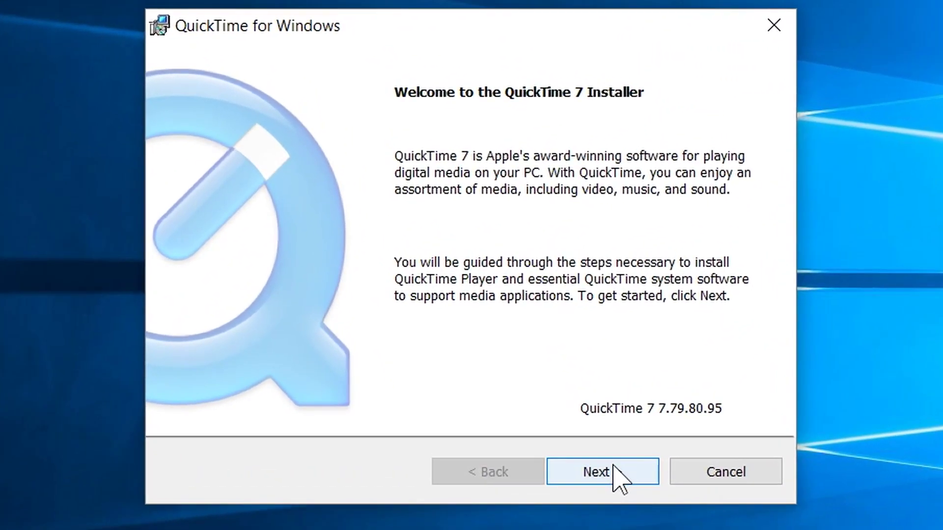
{"action": "left_click", "coordinate": [575, 420]}
{"action": "left_click", "coordinate": [596, 475]}
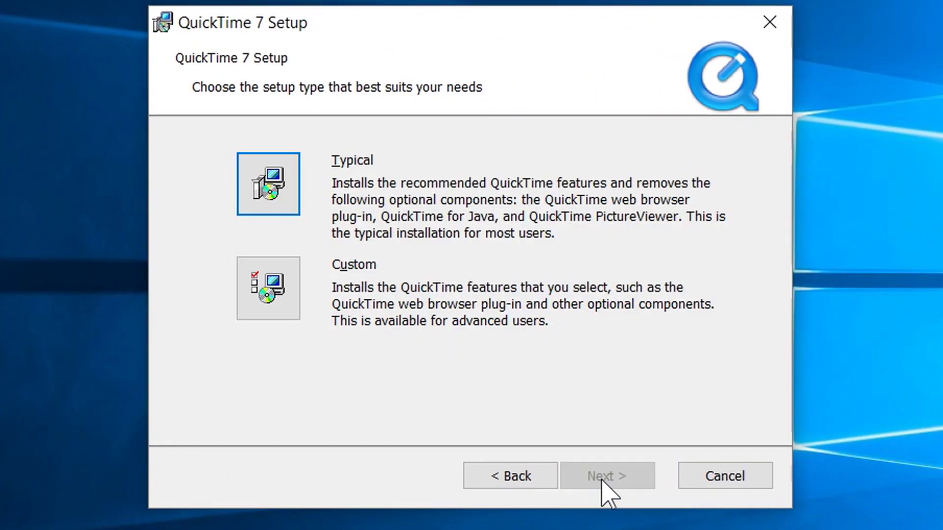
{"action": "left_click", "coordinate": [260, 290]}
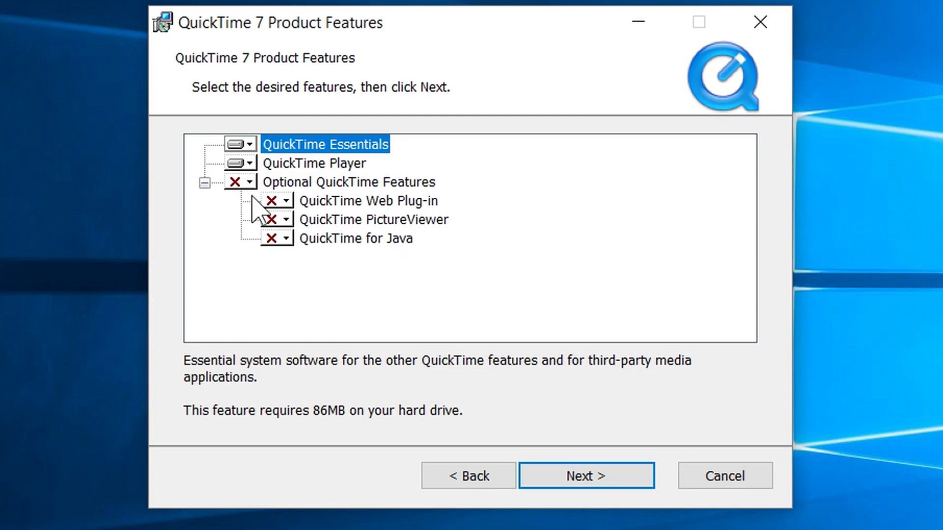
Exclude QuickTime Player from the features to install and continue to the destination folder page.
{"action": "left_click", "coordinate": [249, 163]}
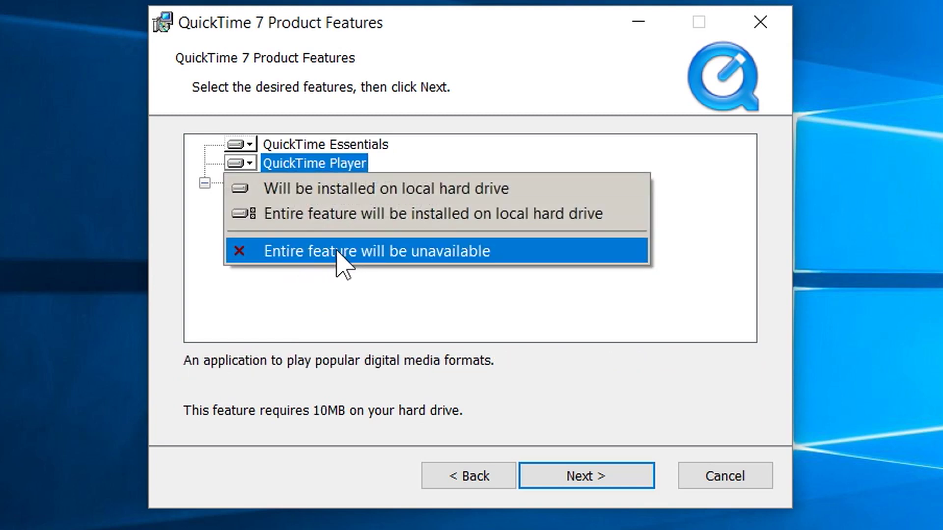
{"action": "left_click", "coordinate": [338, 251]}
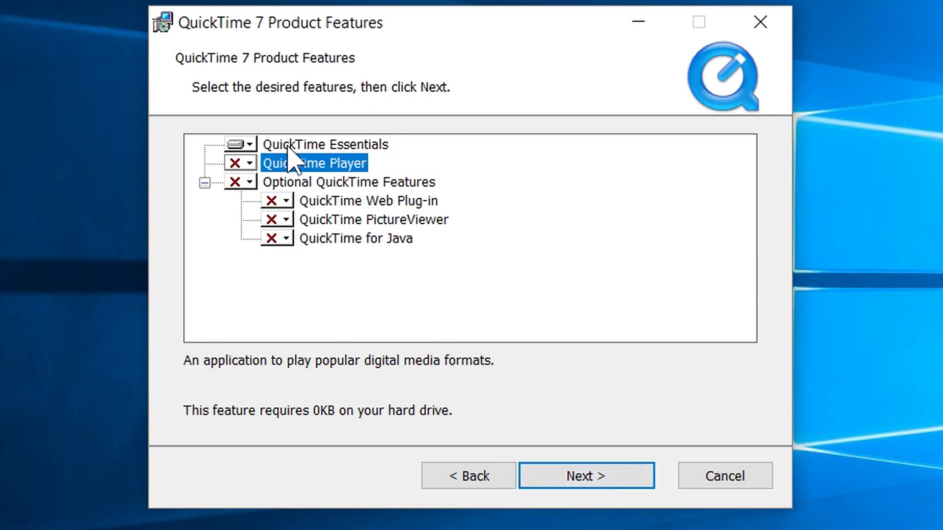
{"action": "left_click", "coordinate": [596, 483]}
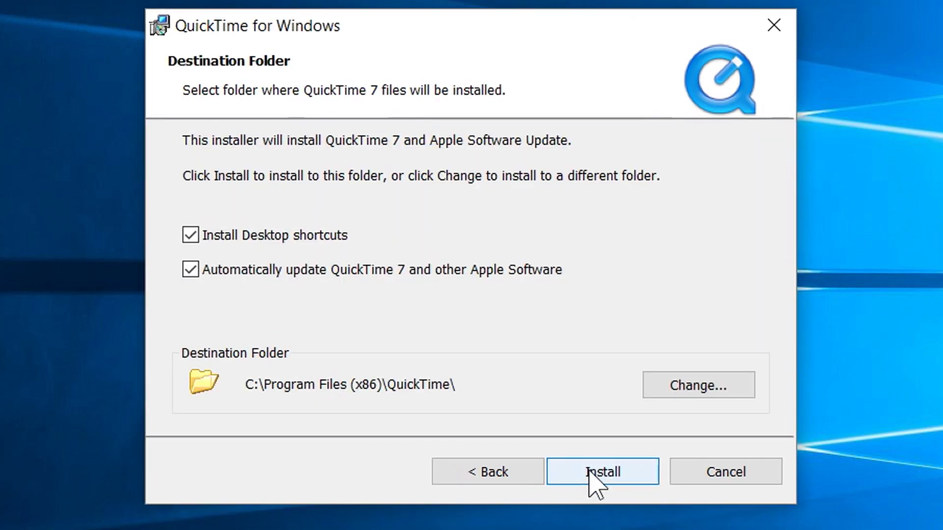
Turn off automatic updates and desktop shortcuts, and install QuickTime 7 in C:\Program Files (x86)\QuickTime\.
{"action": "left_click", "coordinate": [343, 269]}
{"action": "left_click", "coordinate": [328, 236]}
{"action": "left_click", "coordinate": [608, 481]}
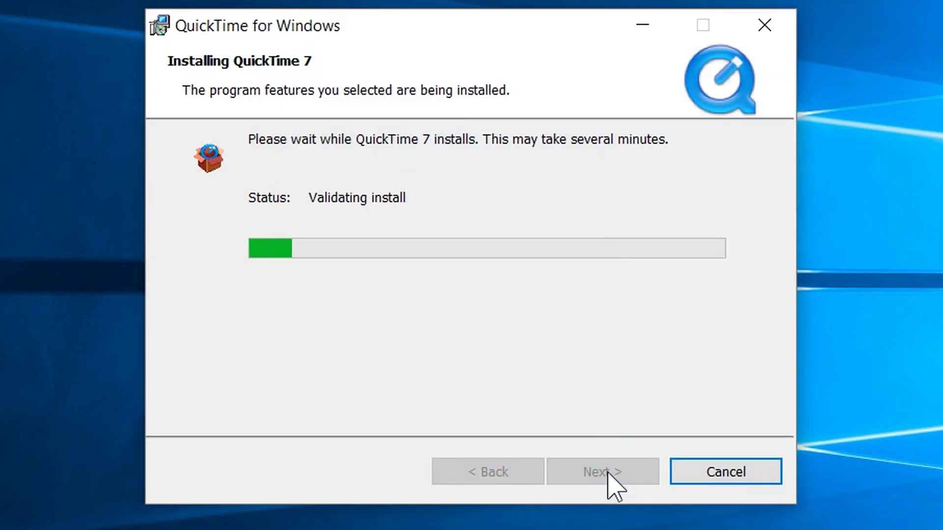
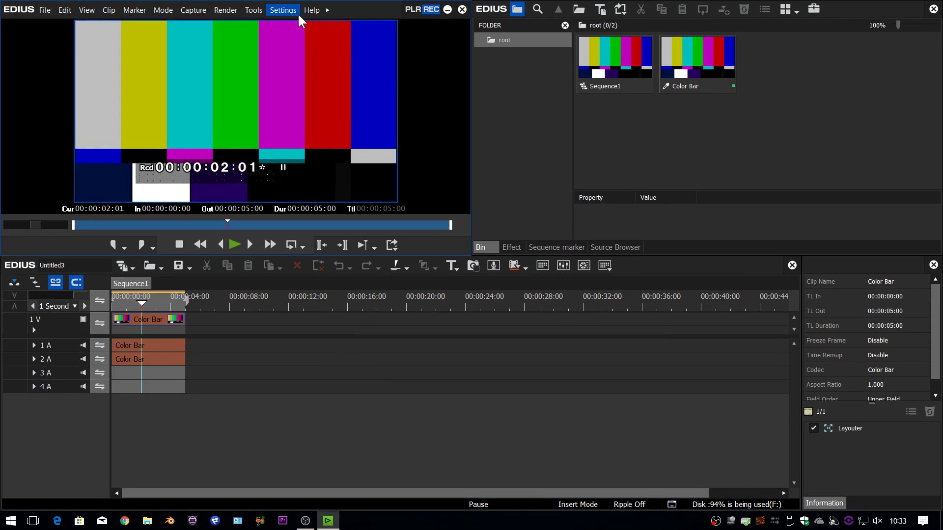
Open Print to File in EDIUS for the color bar sequence and list the QuickTime exporters.
{"action": "left_click", "coordinate": [49, 14]}
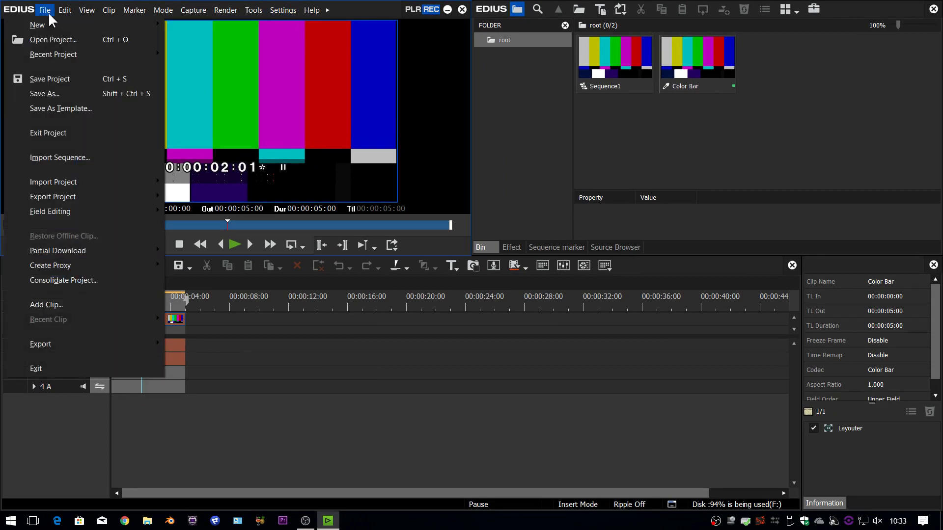
{"action": "mouse_move", "coordinate": [137, 345]}
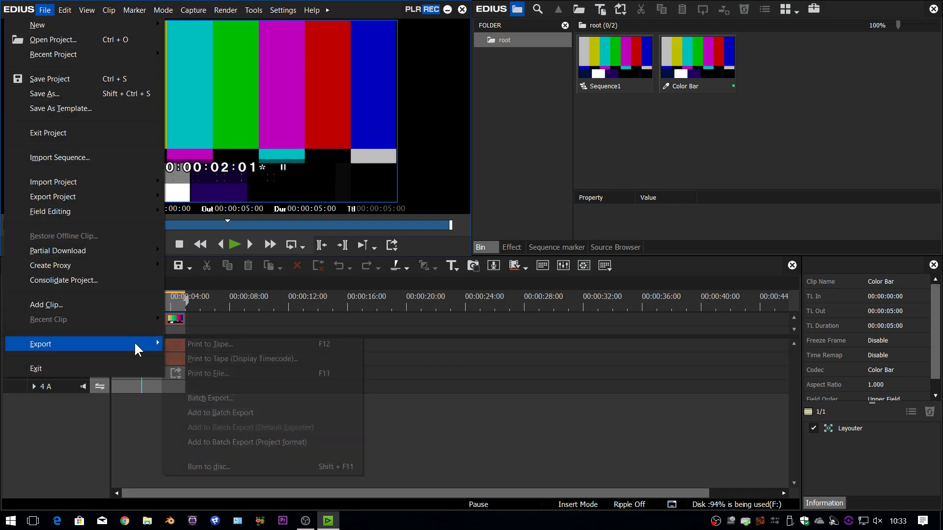
{"action": "left_click", "coordinate": [214, 374]}
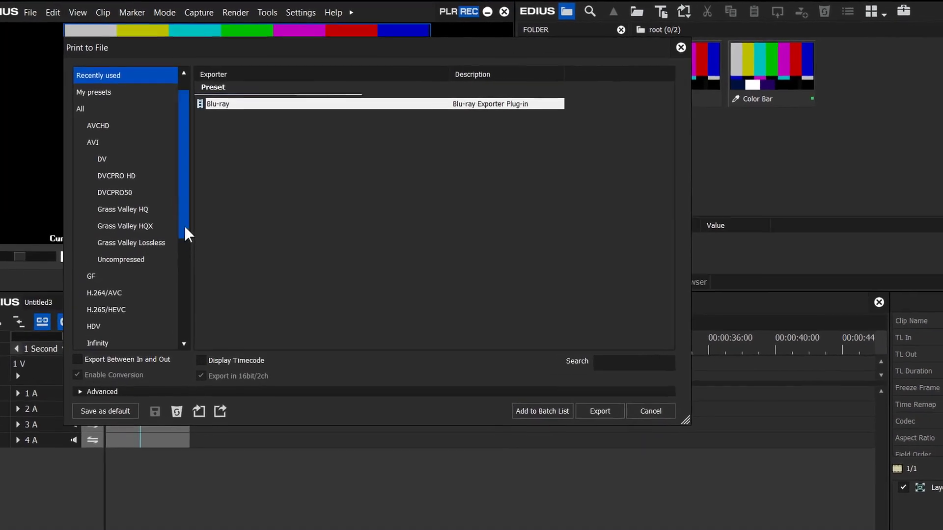
{"action": "left_click_drag", "start_coordinate": [184, 226], "coordinate": [190, 335]}
{"action": "left_click", "coordinate": [98, 246]}
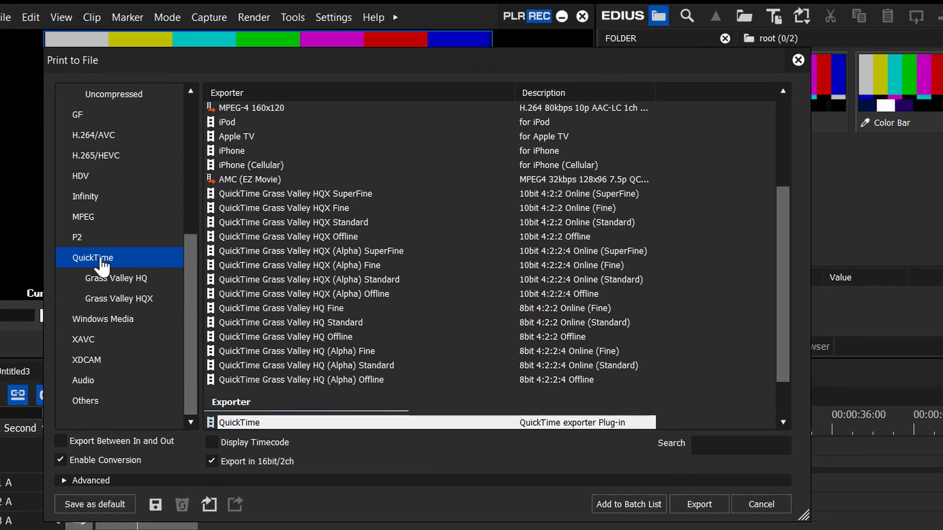
Turn off Enable Conversion and start an export with the plain QuickTime exporter.
{"action": "left_click", "coordinate": [65, 460]}
{"action": "left_click", "coordinate": [60, 460]}
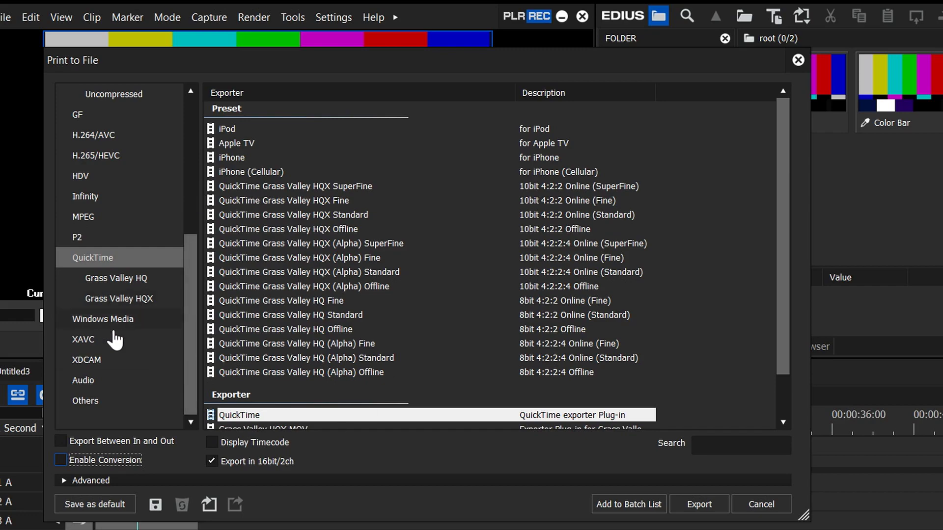
{"action": "scroll", "coordinate": [782, 379], "scroll_direction": "down", "scroll_amount": 2}
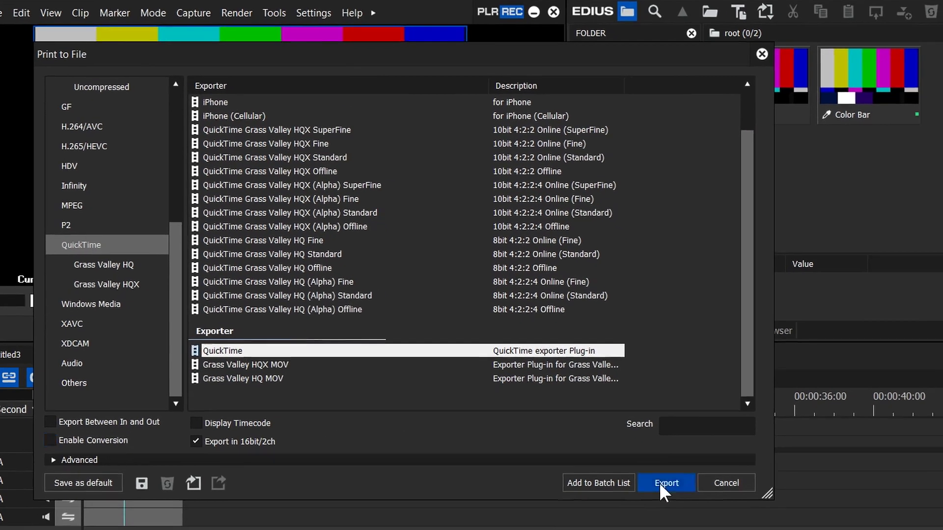
{"action": "left_click", "coordinate": [699, 504]}
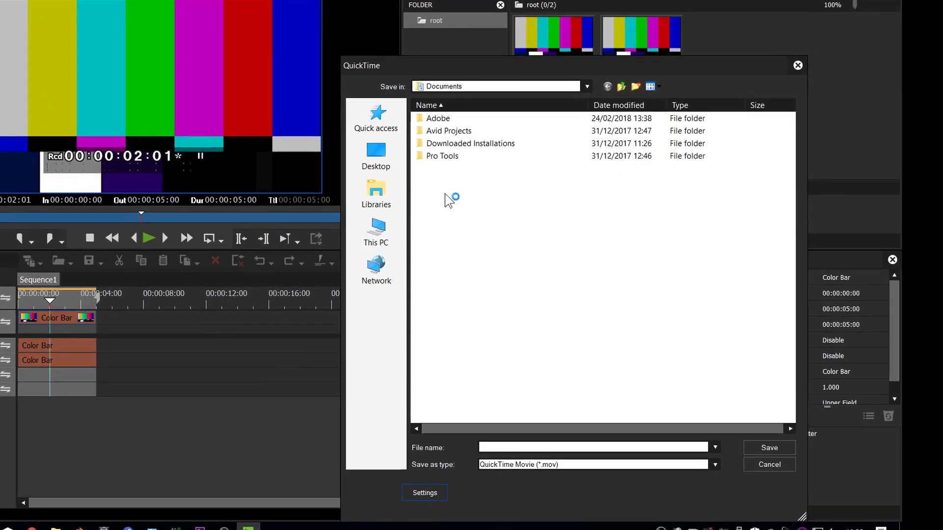
Examine the compression types offered in the QuickTime video settings, and cancel the export.
{"action": "left_click", "coordinate": [349, 117]}
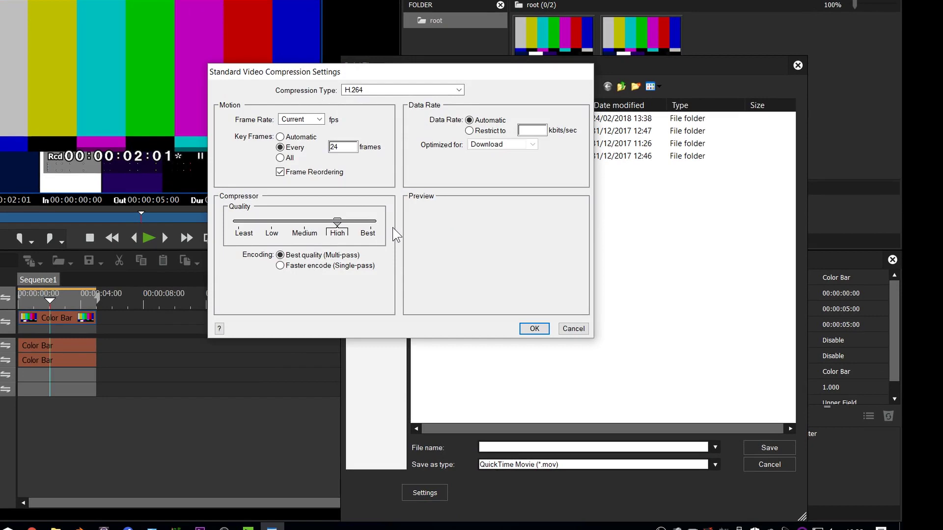
{"action": "left_click", "coordinate": [373, 89]}
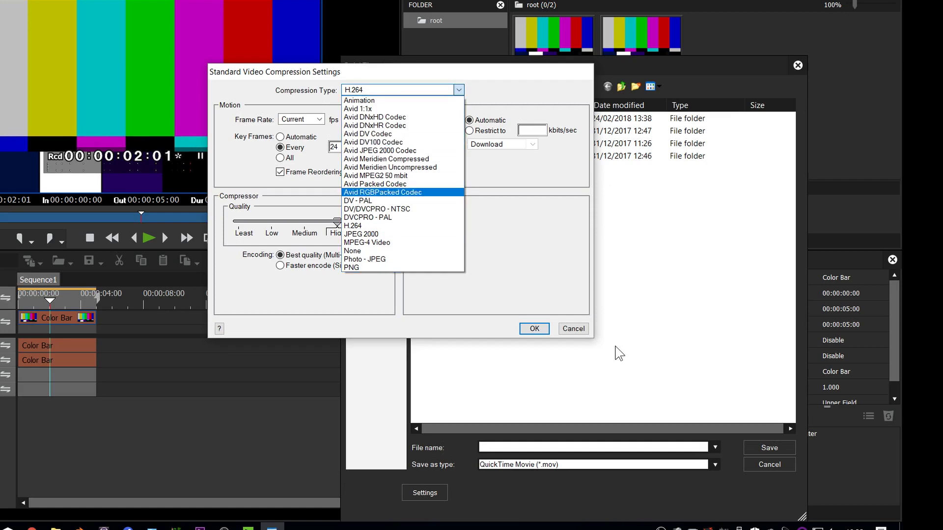
{"action": "left_click", "coordinate": [572, 331]}
{"action": "left_click", "coordinate": [573, 328]}
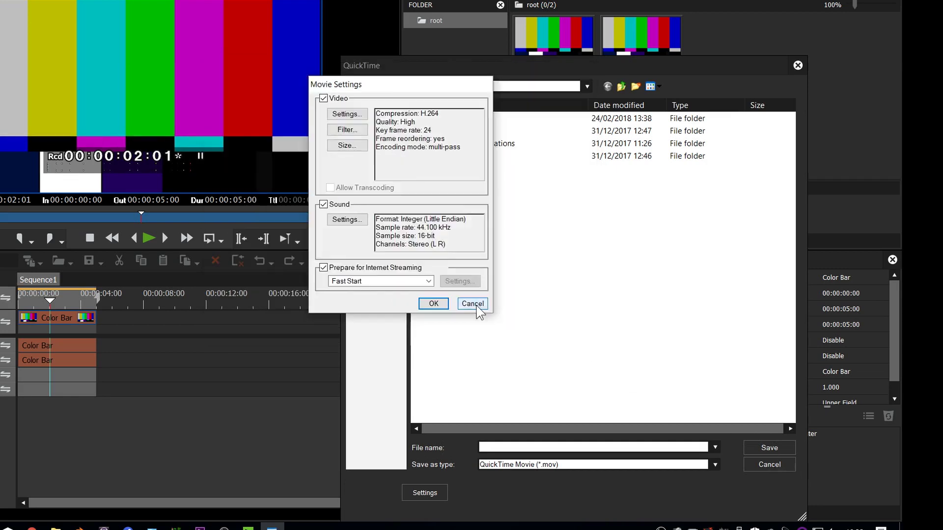
{"action": "left_click", "coordinate": [472, 306]}
{"action": "left_click", "coordinate": [767, 465]}
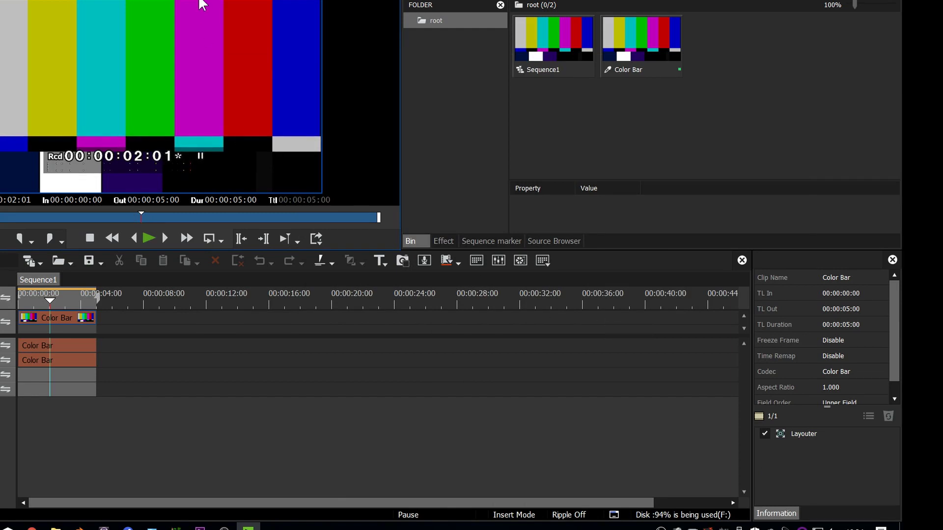
Move the timeline playhead to 00:00:12:05, beyond the end of the Color Bar clip.
{"action": "left_click", "coordinate": [209, 296]}
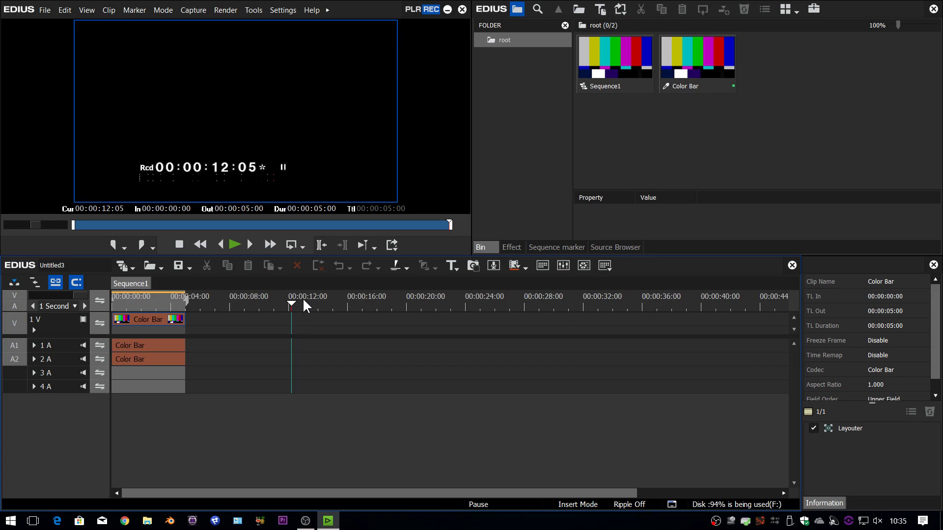
Open Burn to disc for the color bar sequence, show its menu style settings, and move the dialog clear of the screen's lower edge.
{"action": "left_click", "coordinate": [351, 8]}
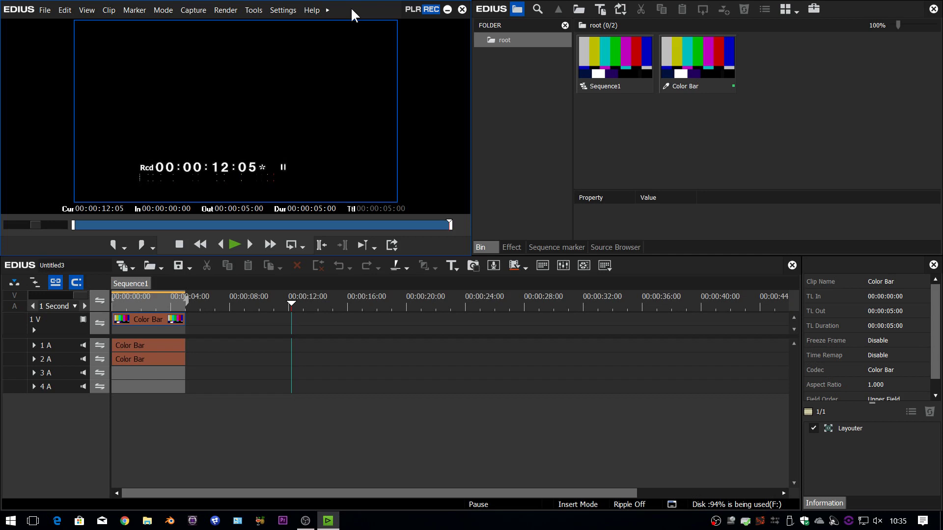
{"action": "left_click", "coordinate": [43, 10]}
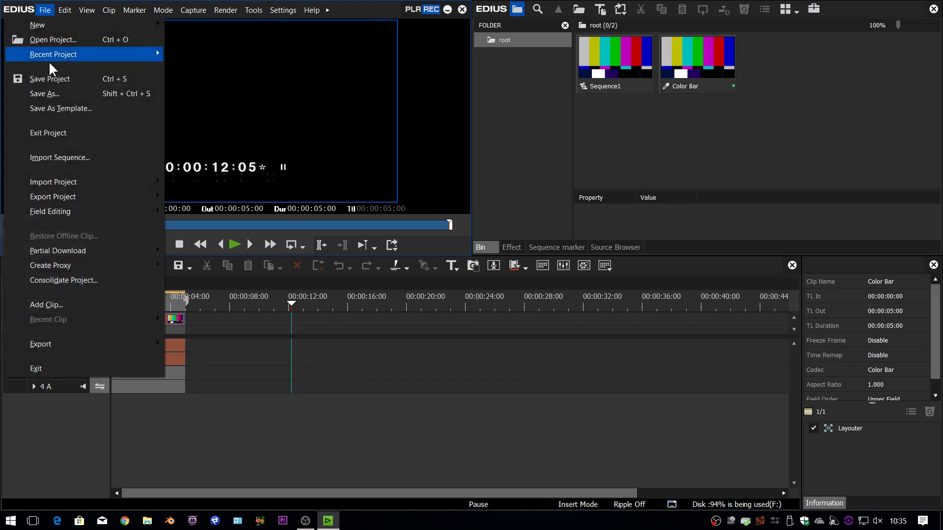
{"action": "mouse_move", "coordinate": [104, 354]}
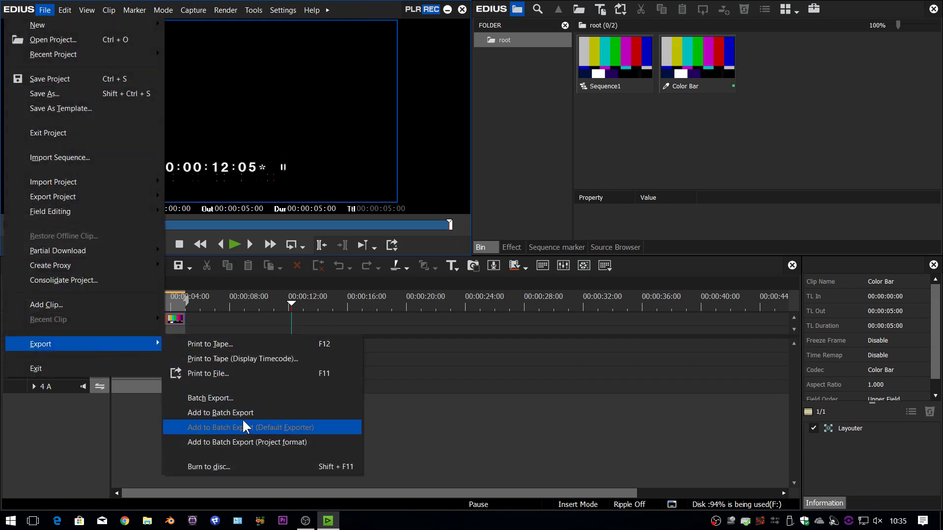
{"action": "left_click", "coordinate": [263, 467]}
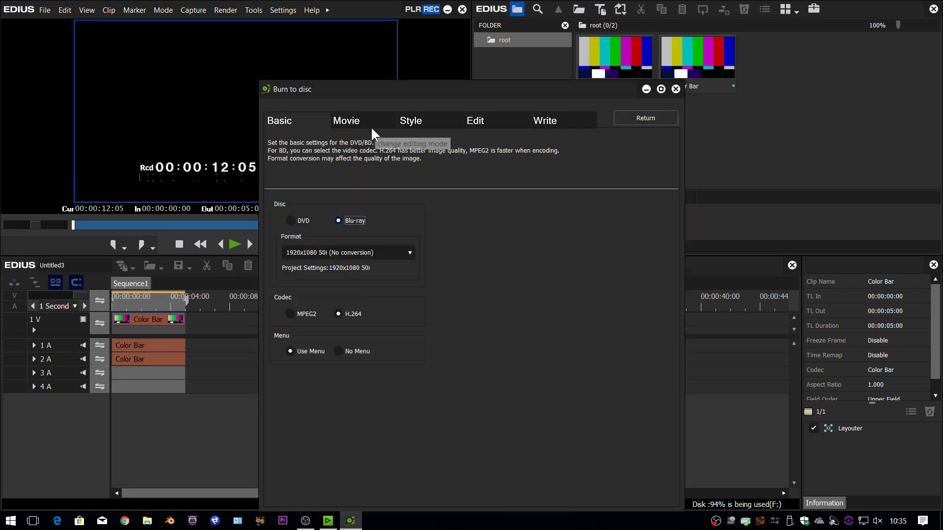
{"action": "left_click", "coordinate": [419, 121]}
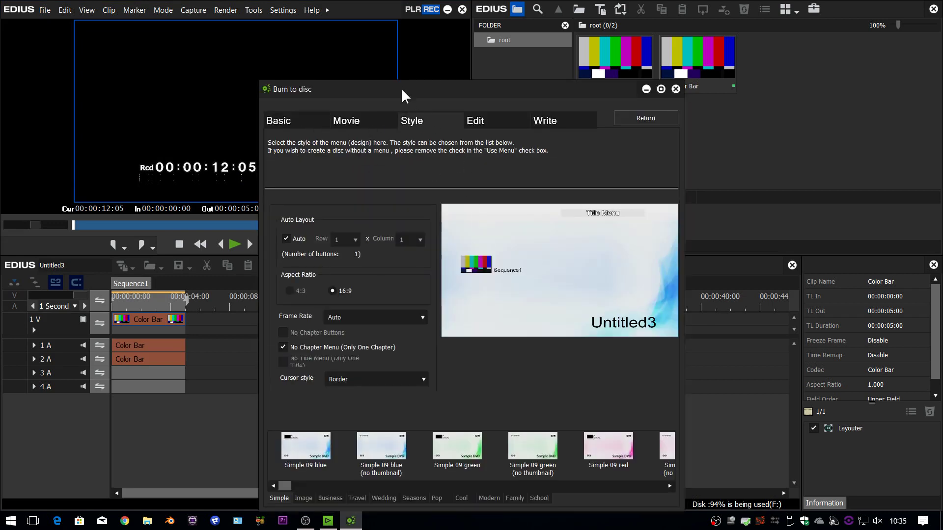
{"action": "left_click_drag", "start_coordinate": [401, 90], "coordinate": [323, 38]}
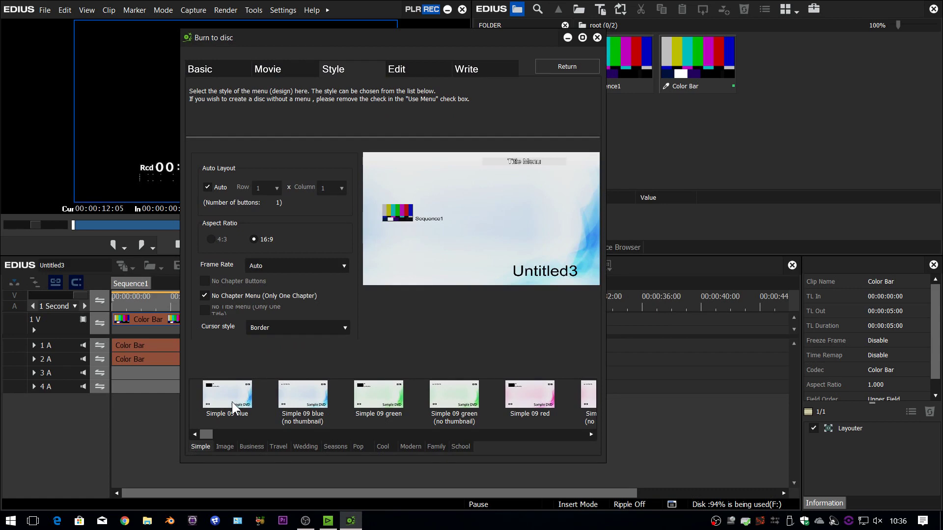
Look through the Simple and Pop disc menu styles, pick Pop 03 blue, and close Burn to disc.
{"action": "left_click", "coordinate": [217, 406]}
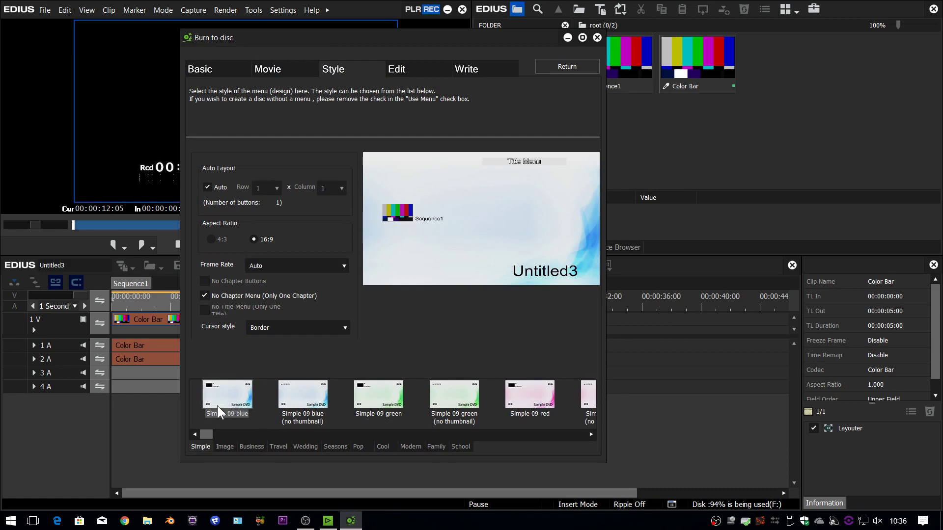
{"action": "left_click", "coordinate": [355, 446]}
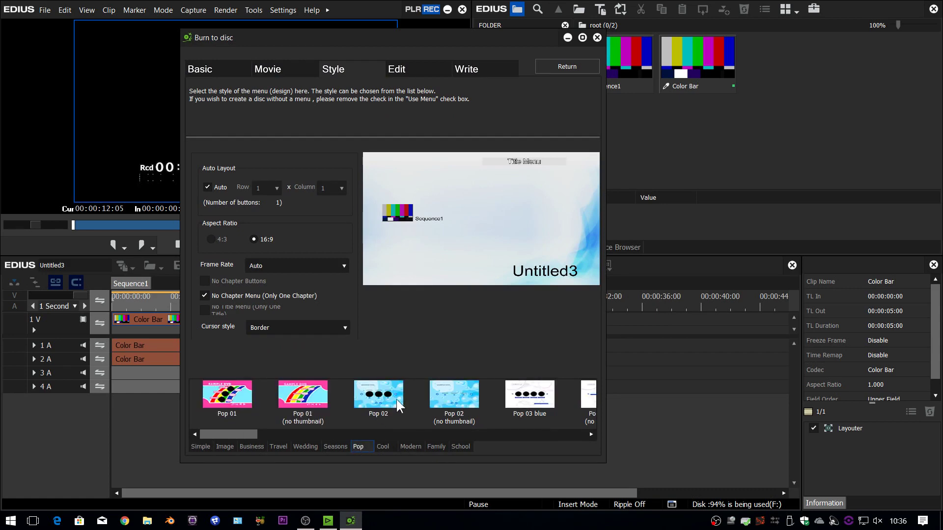
{"action": "left_click", "coordinate": [529, 395]}
{"action": "left_click", "coordinate": [596, 37]}
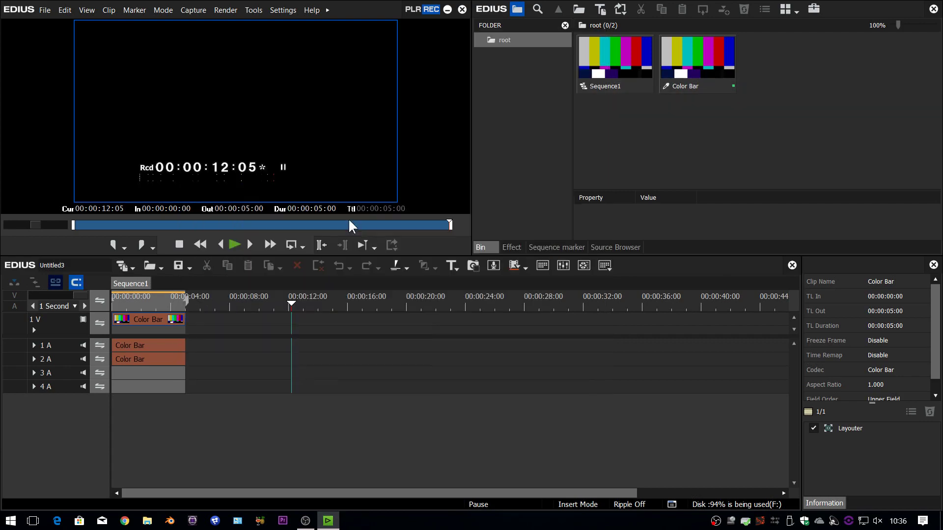
Start the download of additional DVD menu styles for EDIUS.
{"action": "left_click", "coordinate": [311, 10]}
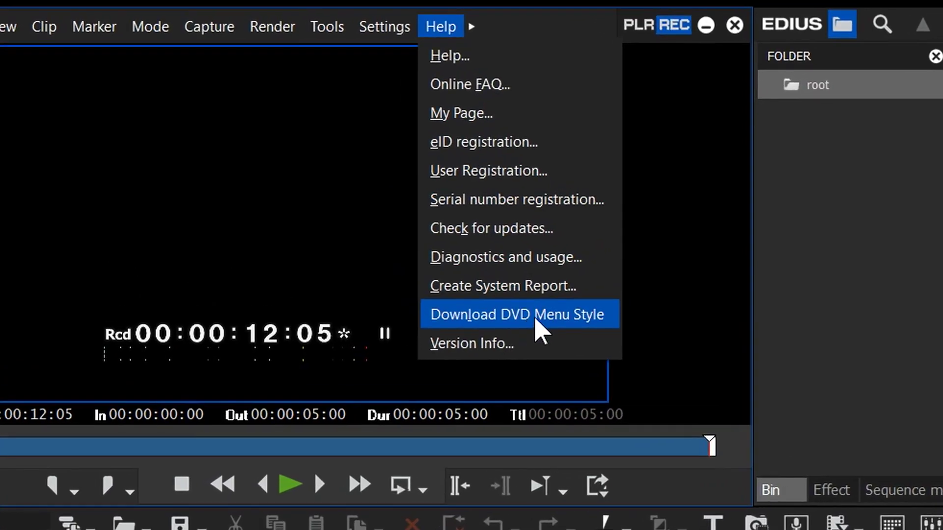
{"action": "left_click", "coordinate": [585, 323]}
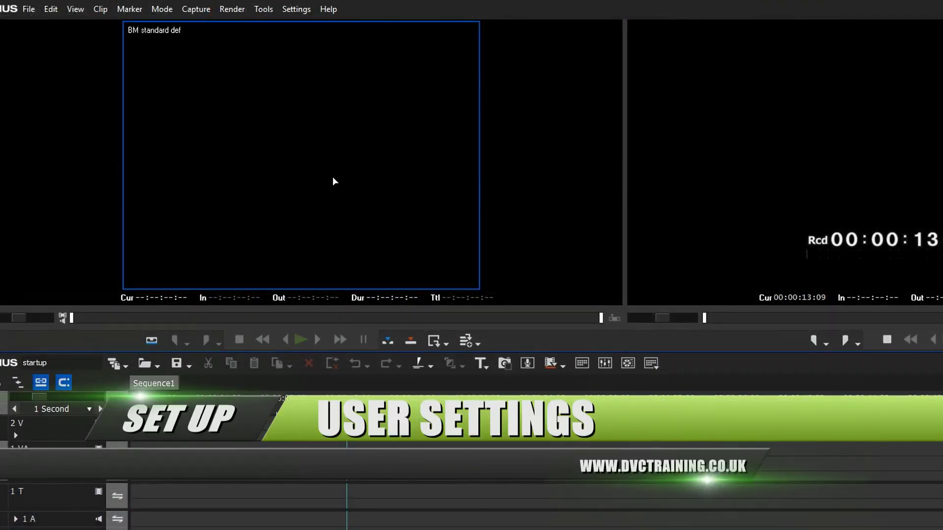
In the User Settings for playback, enable Combine Filter Layers and Track Layers, Show Correct Frame when Scrubbing, and Continue Playback when Trimming Clip.
{"action": "left_click", "coordinate": [295, 6]}
{"action": "left_click", "coordinate": [280, 34]}
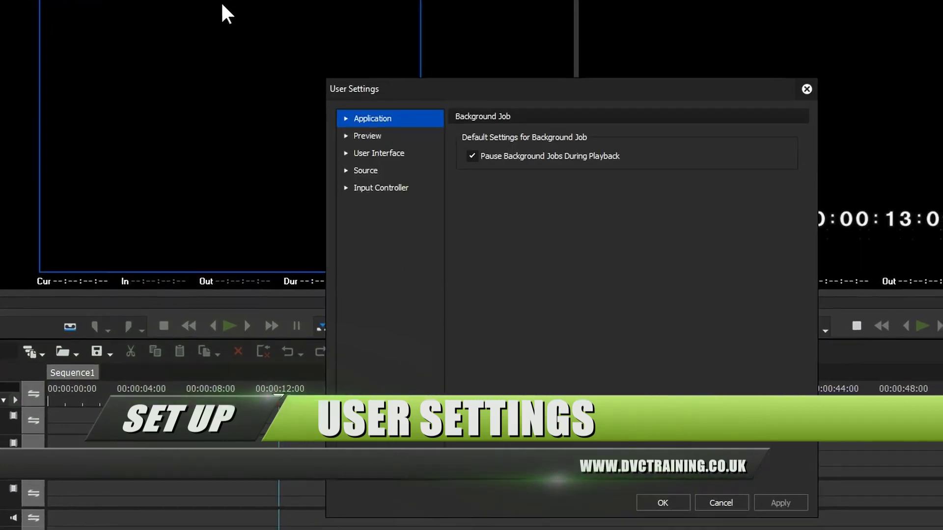
{"action": "left_click", "coordinate": [347, 153]}
{"action": "left_click", "coordinate": [210, 80]}
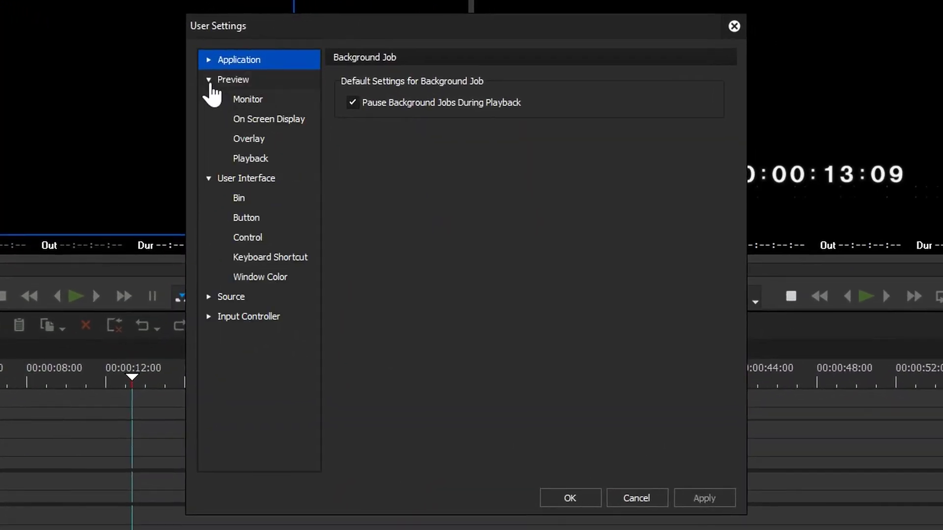
{"action": "left_click", "coordinate": [251, 160]}
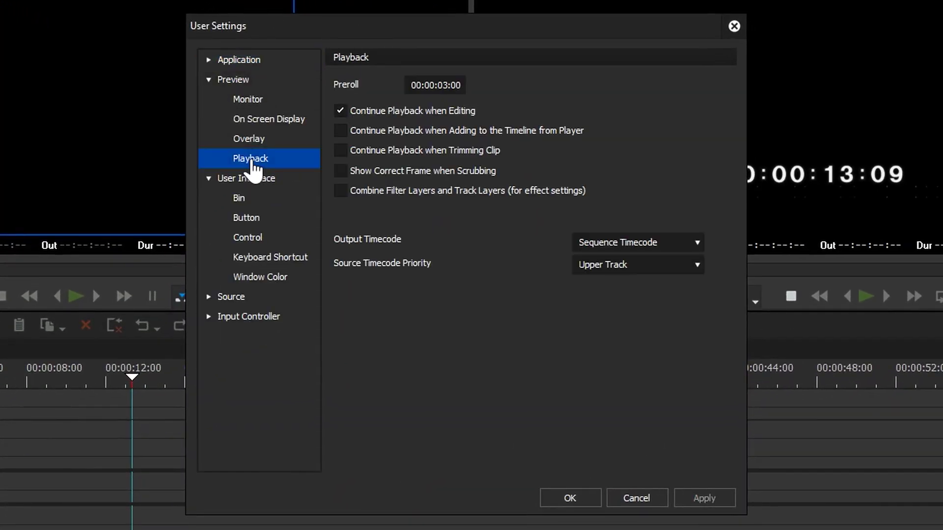
{"action": "left_click", "coordinate": [340, 190]}
{"action": "left_click", "coordinate": [339, 171]}
{"action": "left_click", "coordinate": [340, 150]}
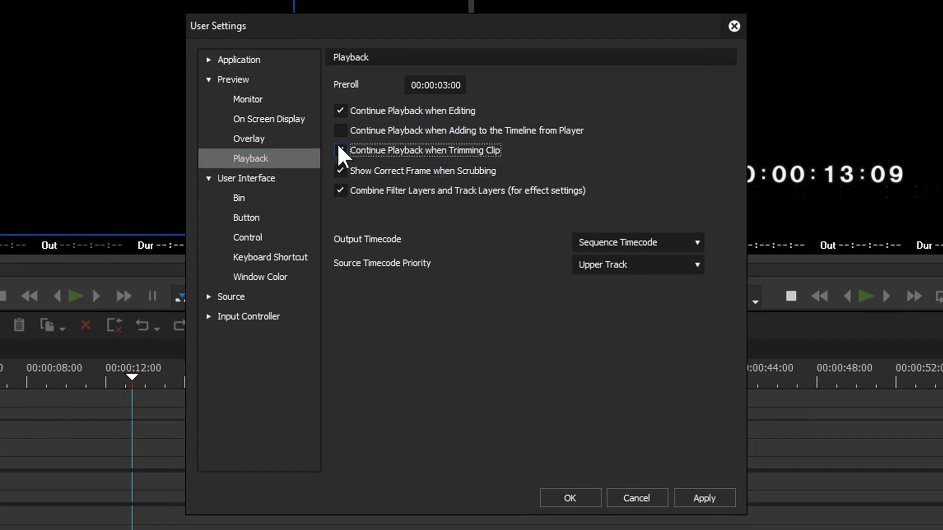
Set the timeline's default Insert/Overwrite Mode to Overwrite and confirm the User Settings.
{"action": "left_click", "coordinate": [209, 59]}
{"action": "left_click", "coordinate": [248, 178]}
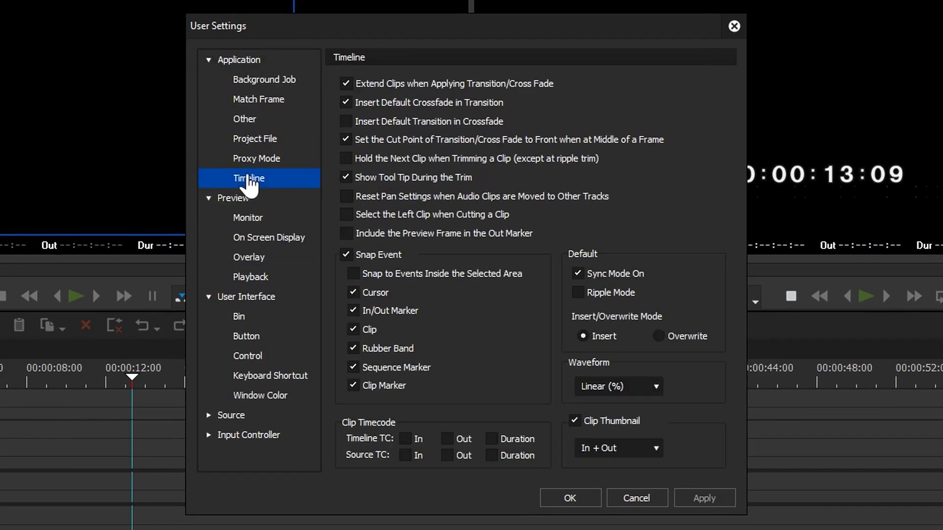
{"action": "left_click", "coordinate": [658, 335]}
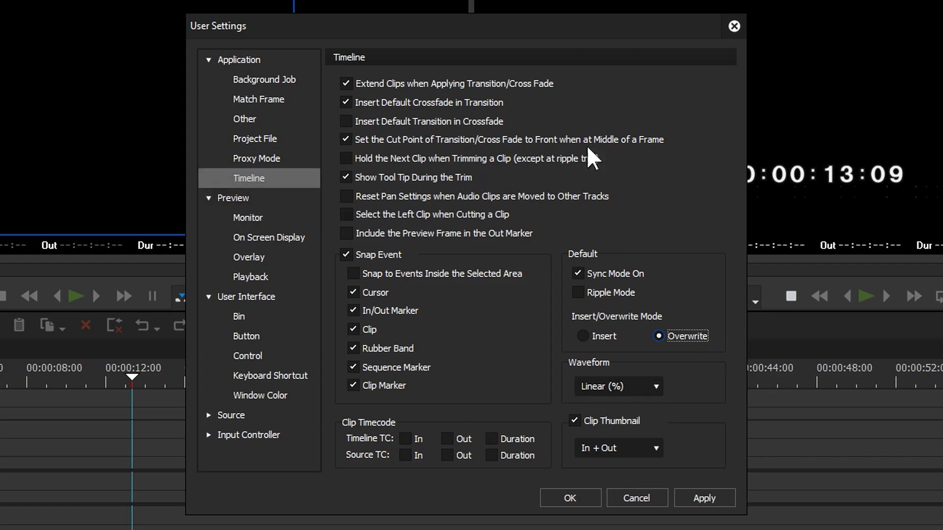
{"action": "left_click", "coordinate": [570, 498]}
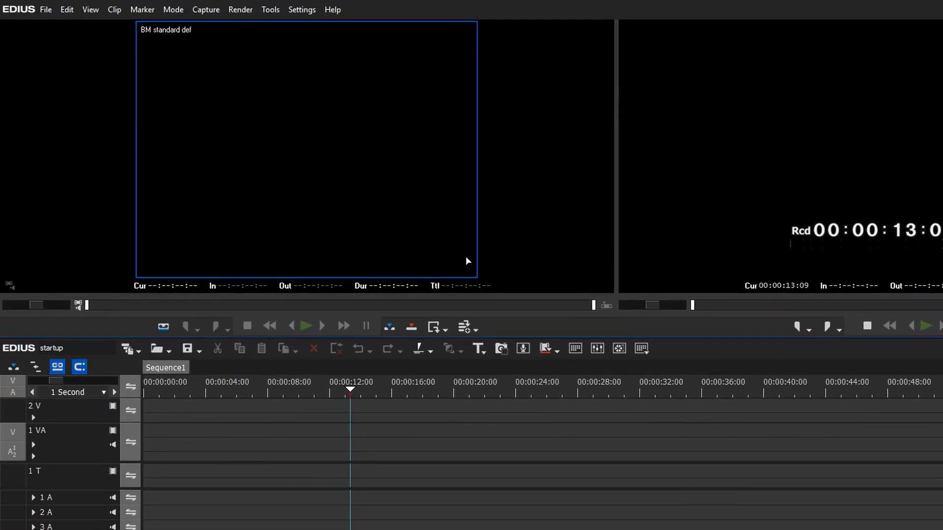
Import the profile file dvc.eup from Documents into the profiles of the System Settings.
{"action": "left_click", "coordinate": [302, 10]}
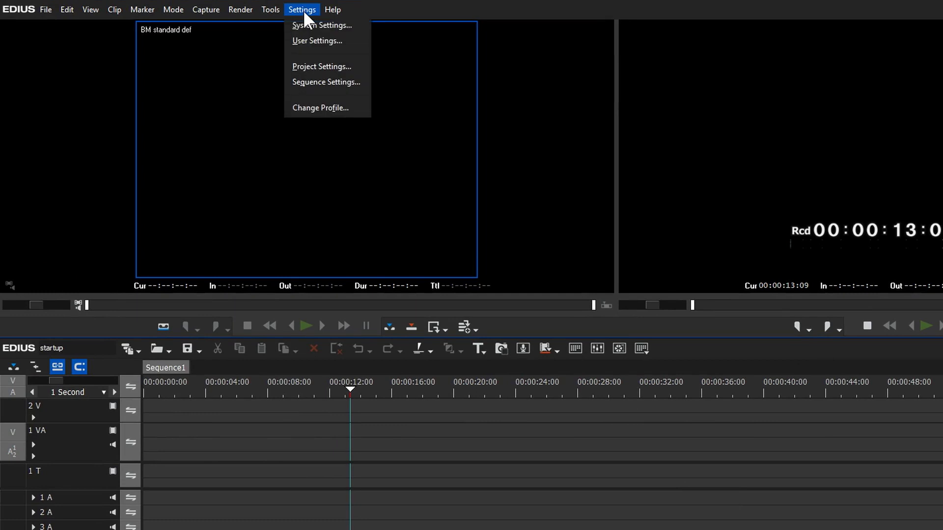
{"action": "left_click", "coordinate": [304, 25]}
{"action": "left_click", "coordinate": [411, 140]}
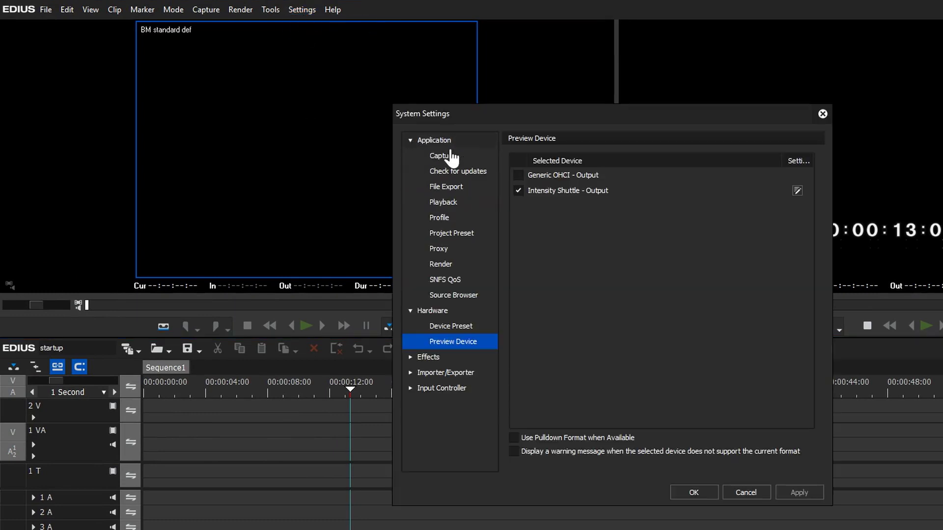
{"action": "left_click", "coordinate": [439, 220]}
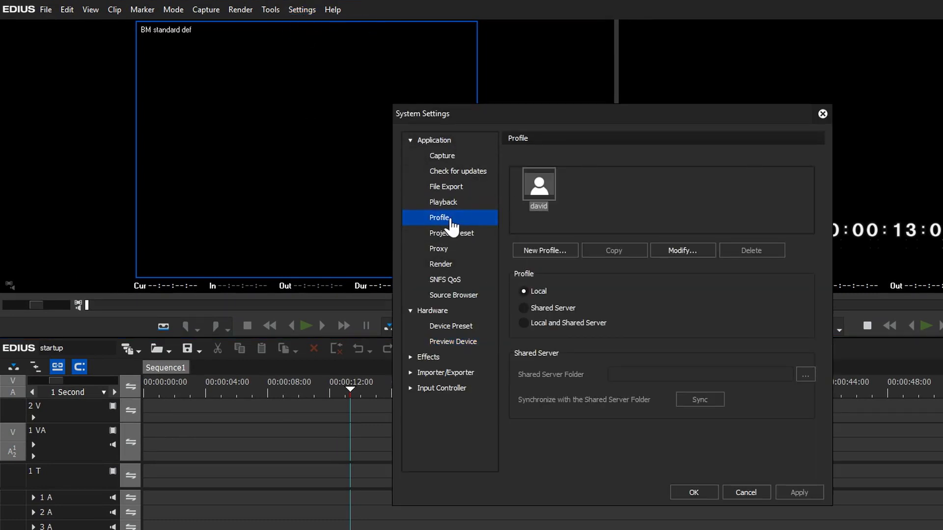
{"action": "right_click", "coordinate": [536, 196]}
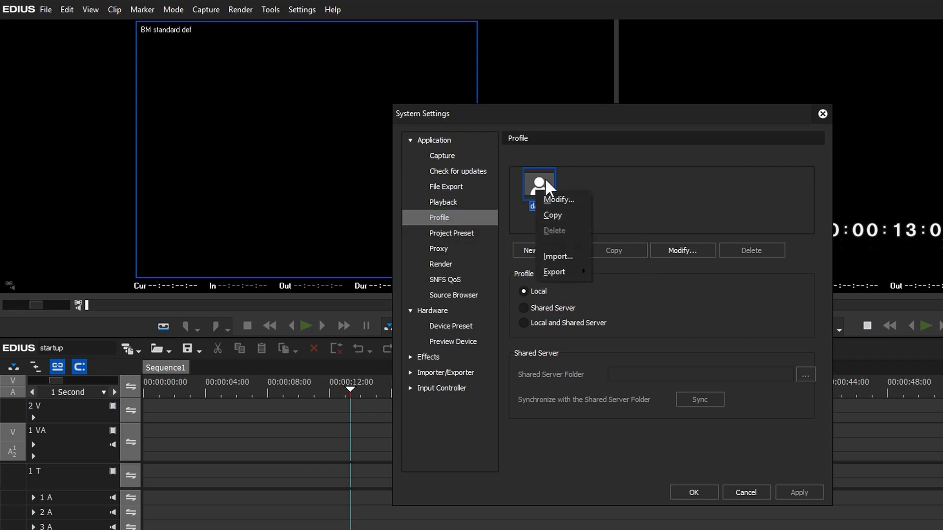
{"action": "left_click", "coordinate": [561, 257]}
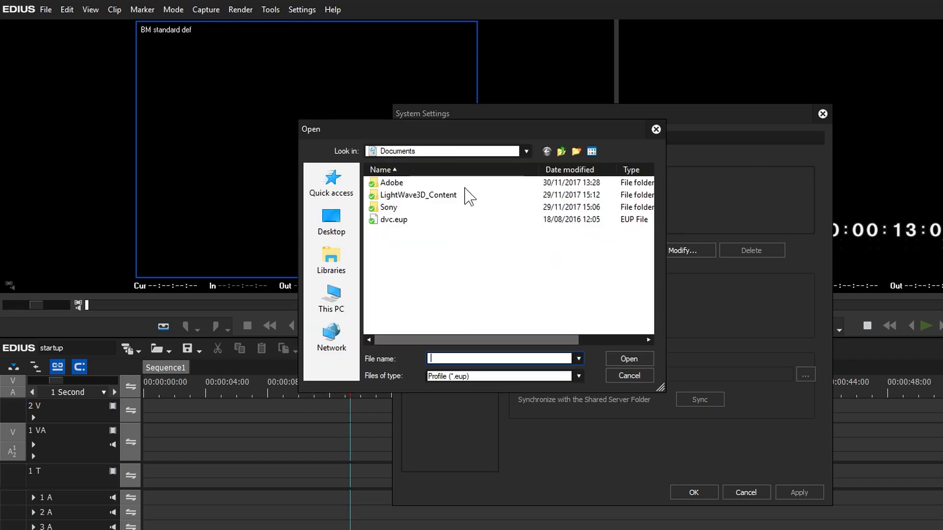
{"action": "left_click", "coordinate": [392, 223]}
{"action": "left_click", "coordinate": [626, 360]}
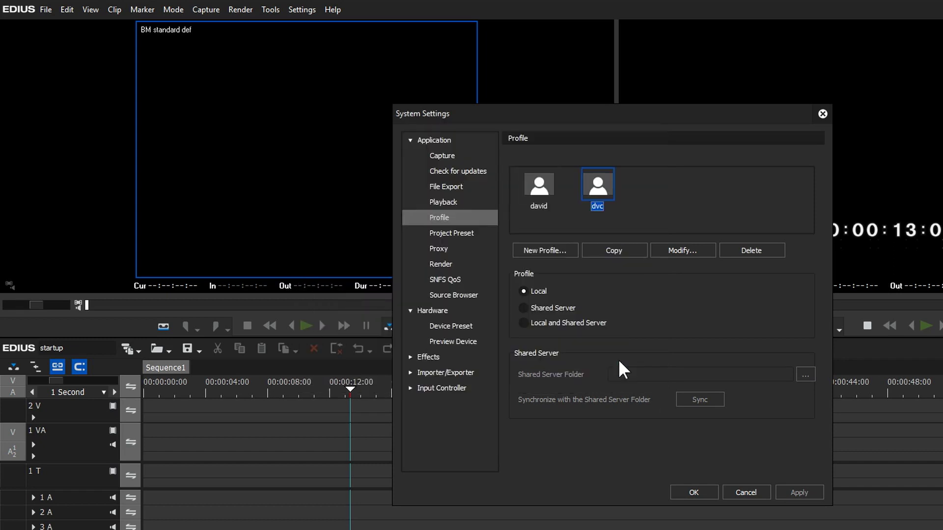
Compare the two listed profiles, leave the original one selected, and confirm the System Settings.
{"action": "left_click", "coordinate": [538, 190]}
{"action": "left_click", "coordinate": [602, 189]}
{"action": "left_click", "coordinate": [543, 192]}
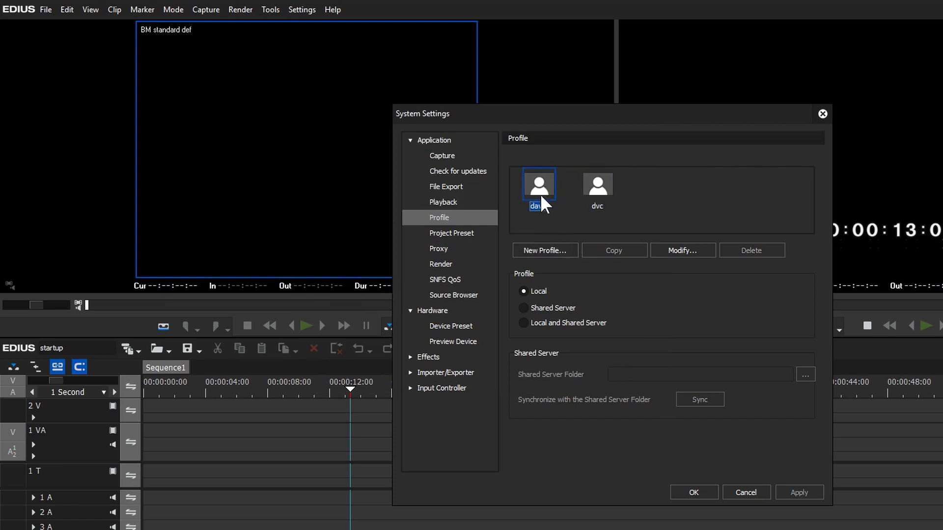
{"action": "left_click", "coordinate": [692, 493]}
Change the active EDIUS profile to dvc.
{"action": "left_click", "coordinate": [302, 10]}
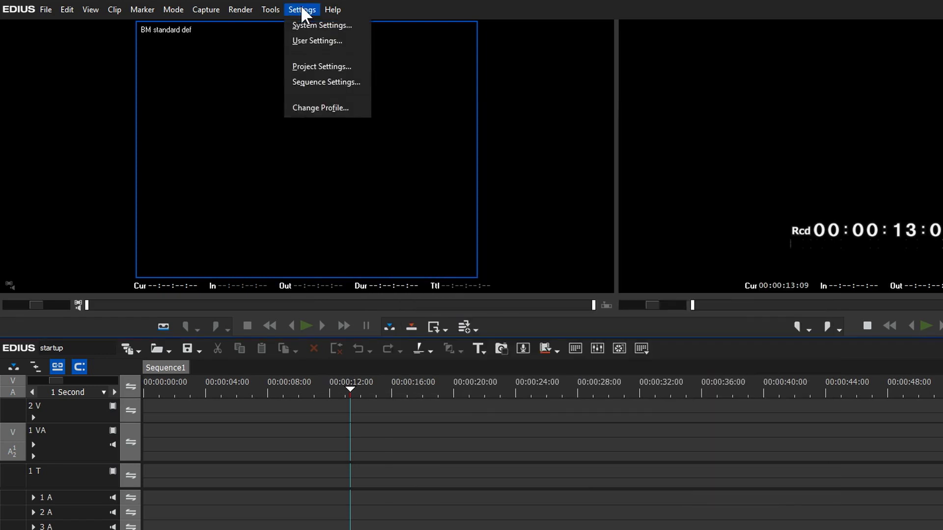
{"action": "left_click", "coordinate": [319, 108]}
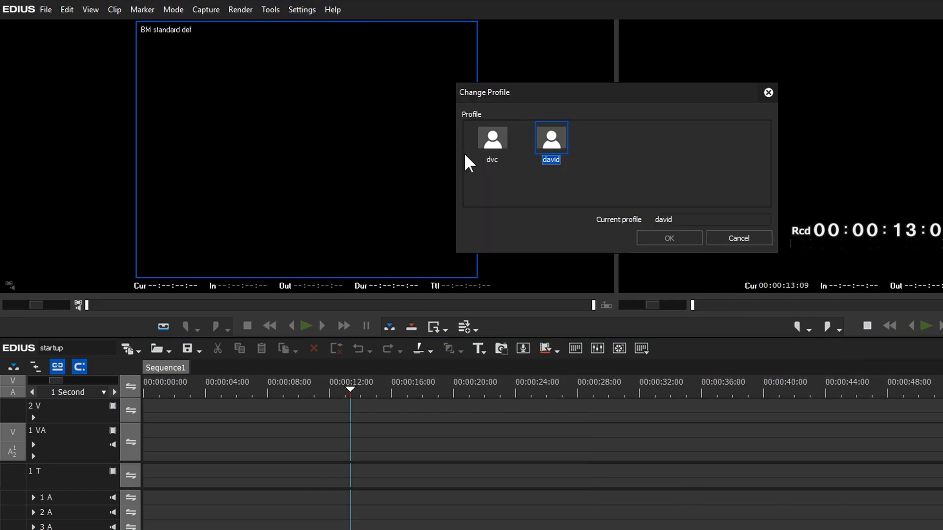
{"action": "left_click", "coordinate": [491, 145]}
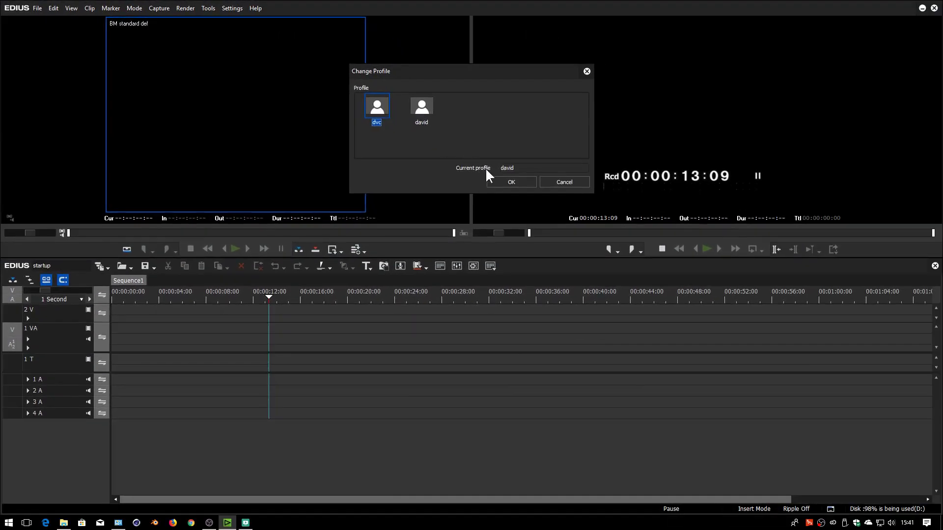
{"action": "left_click", "coordinate": [669, 238]}
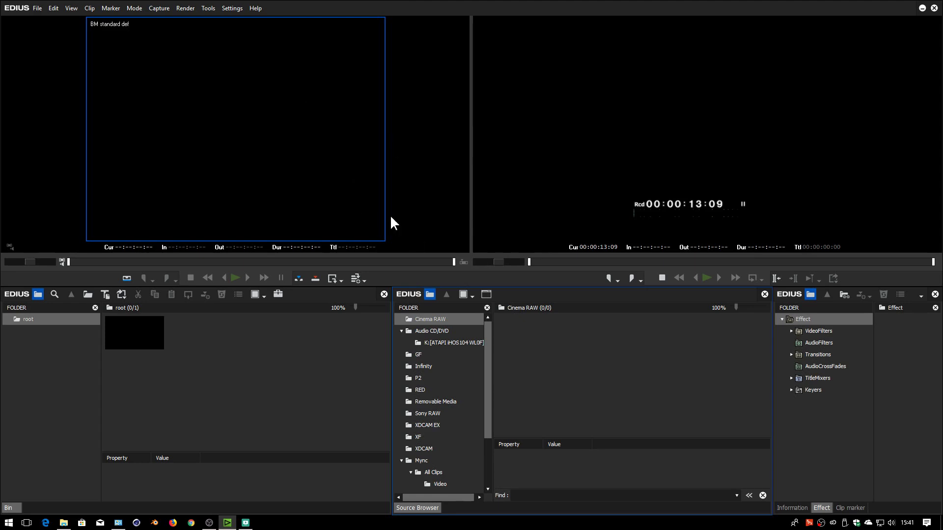
Apply the saved Single screen window layout and create a new sequence in the startup project.
{"action": "left_click", "coordinate": [71, 8]}
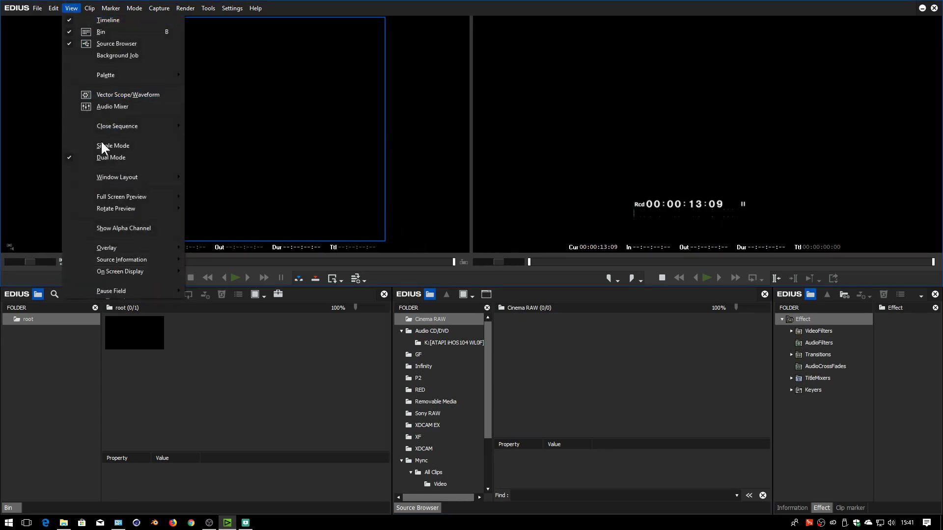
{"action": "mouse_move", "coordinate": [130, 178]}
{"action": "mouse_move", "coordinate": [210, 196]}
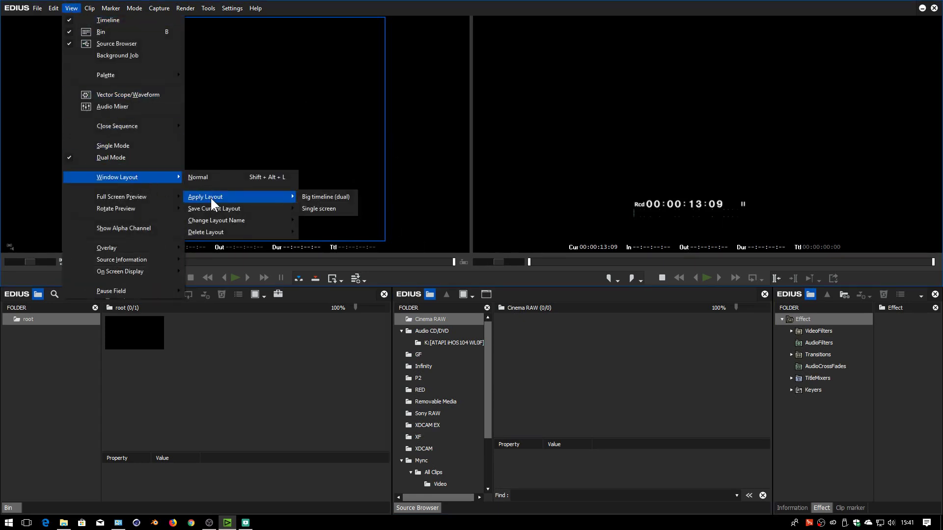
{"action": "left_click", "coordinate": [323, 208]}
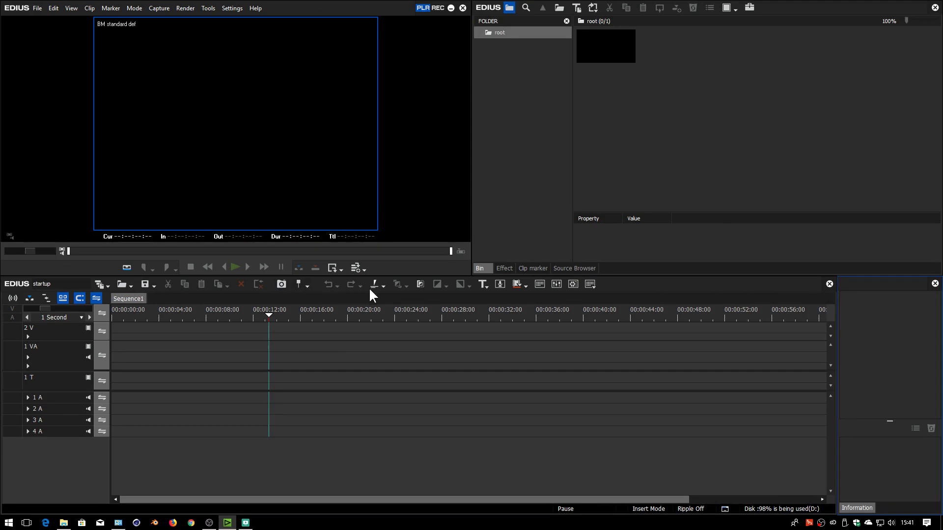
{"action": "key", "text": "ctrl+shift+n"}
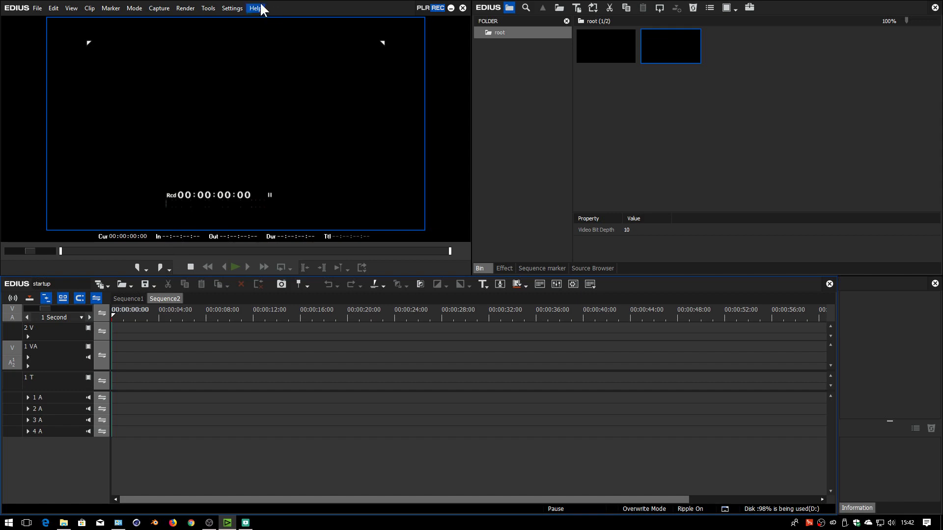
Change the active profile from dvc back to the original user profile.
{"action": "left_click", "coordinate": [232, 8]}
{"action": "left_click", "coordinate": [247, 82]}
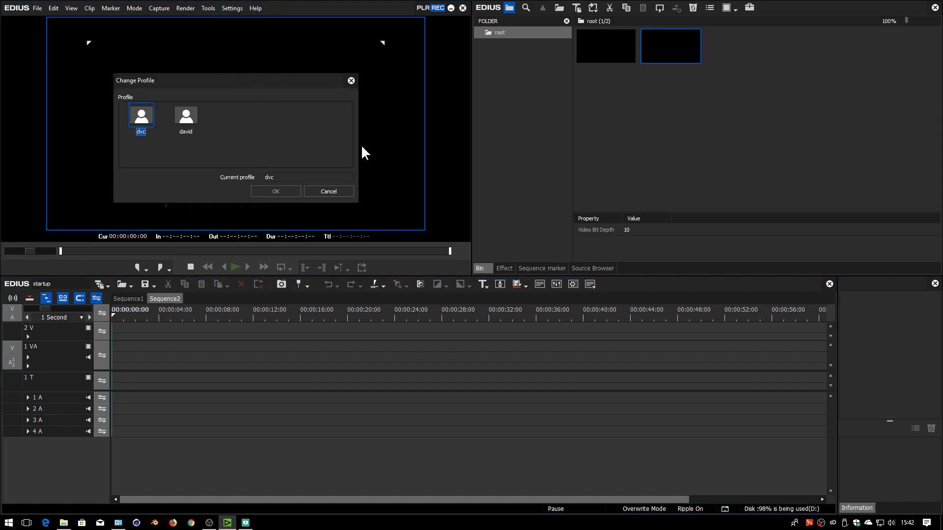
{"action": "left_click", "coordinate": [186, 115]}
{"action": "left_click", "coordinate": [273, 191]}
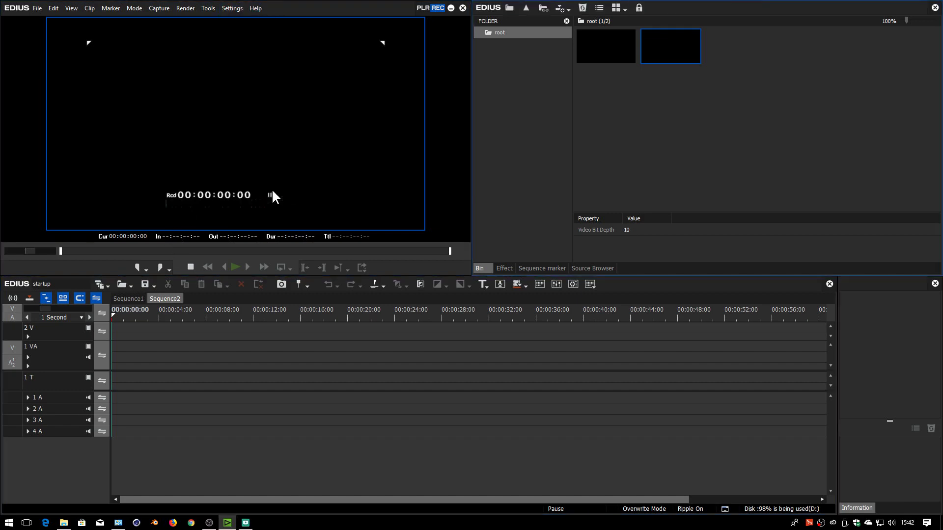